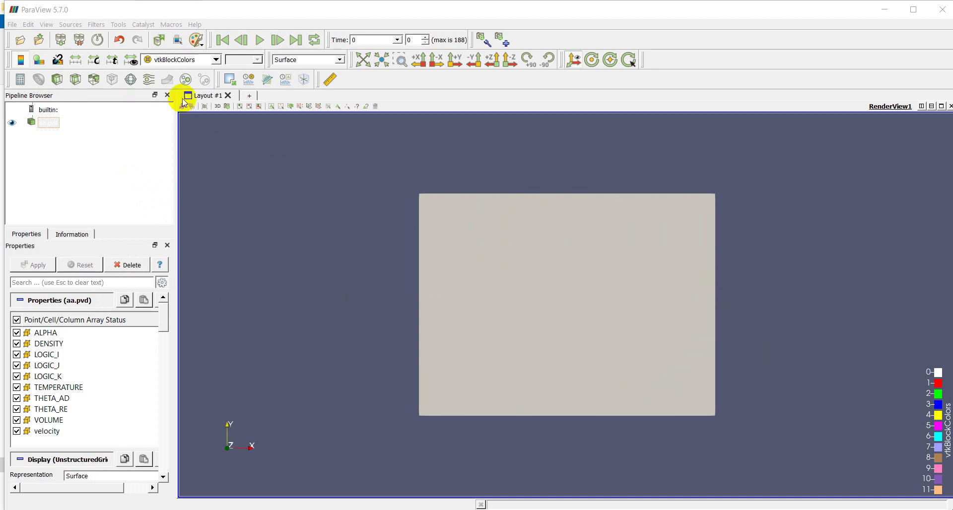
# Open the colouring array list for aa.pvd, currently set to vtkBlockColors.
pyautogui.click(215, 60)
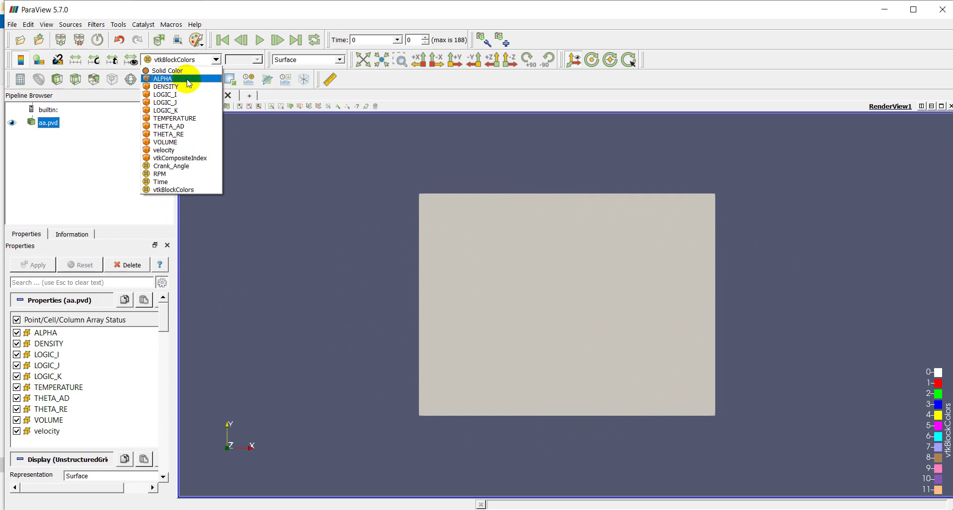
# Colour aa.pvd by ALPHA, zoom in and out on the circle, then reopen the colouring list.
pyautogui.click(189, 78)
pyautogui.moveTo(539, 391); pyautogui.dragTo(572, 367, button='right')
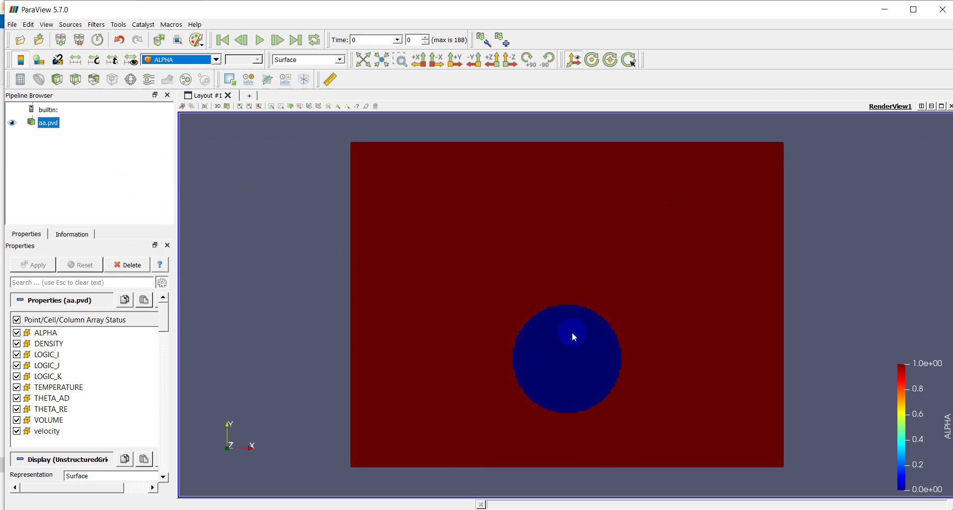
pyautogui.moveTo(592, 295); pyautogui.dragTo(544, 331, button='right')
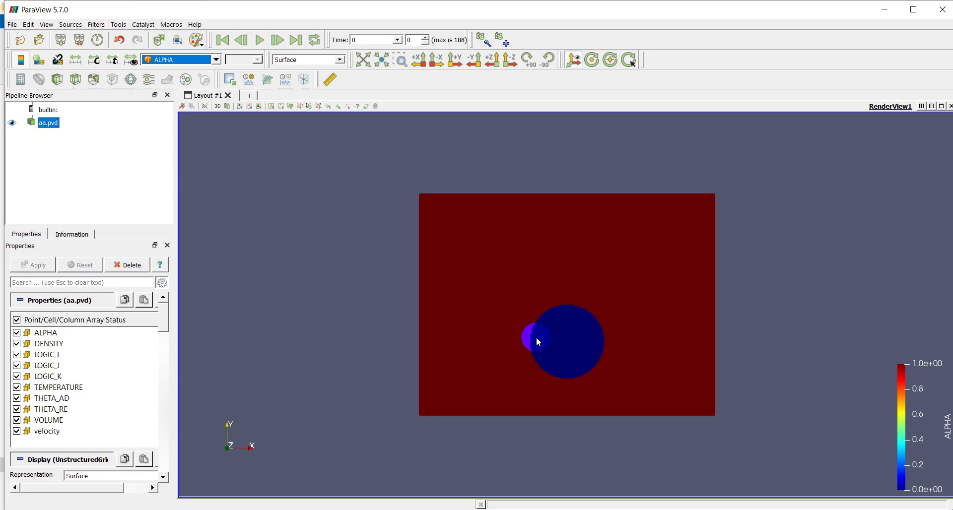
pyautogui.moveTo(536, 326); pyautogui.dragTo(536, 330, button='right')
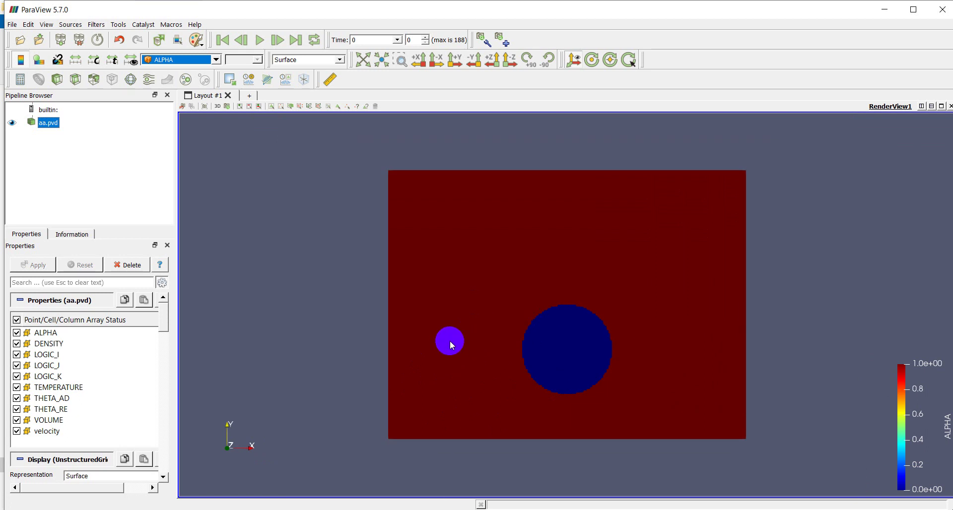
pyautogui.moveTo(549, 380); pyautogui.dragTo(555, 370, button='right')
pyautogui.moveTo(615, 247); pyautogui.dragTo(548, 234, button='right')
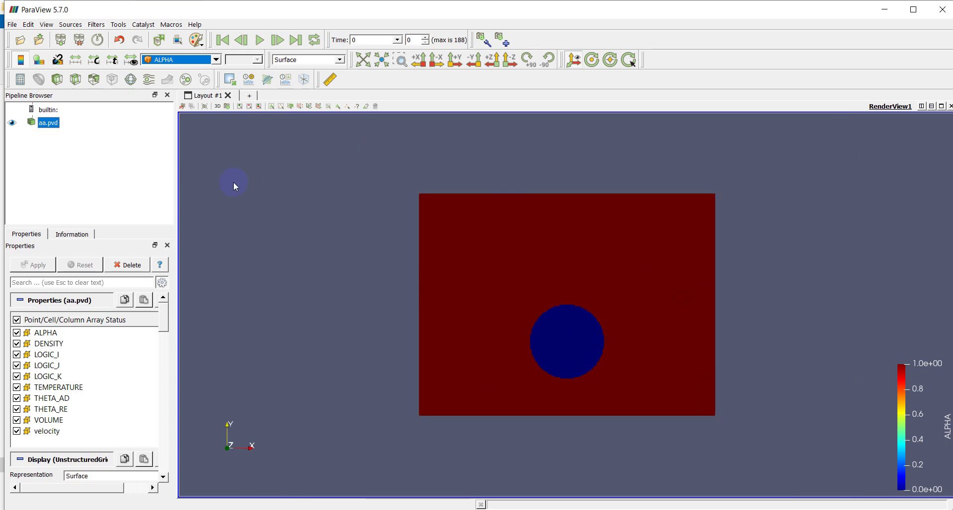
pyautogui.click(217, 60)
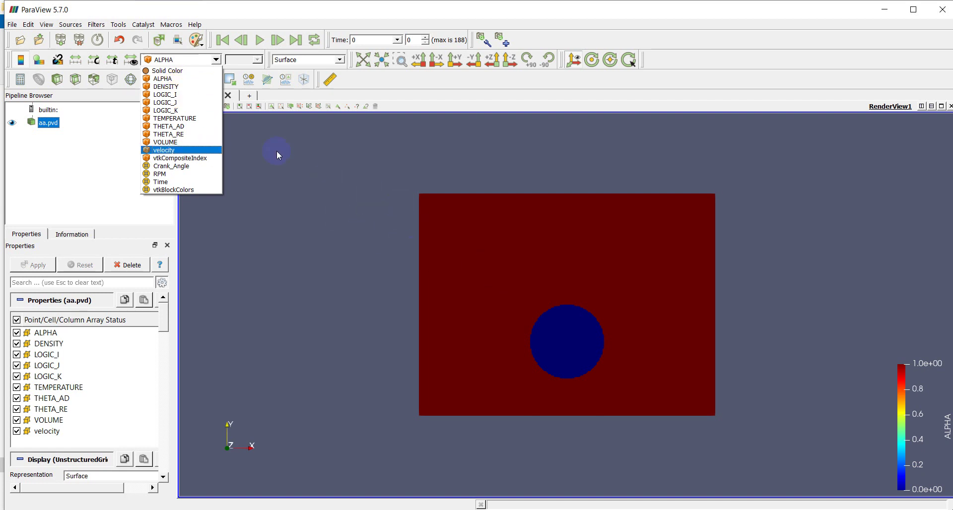
# Add a Cell Data to Point Data filter from Filters > Alphabetical and apply it.
pyautogui.click(96, 24)
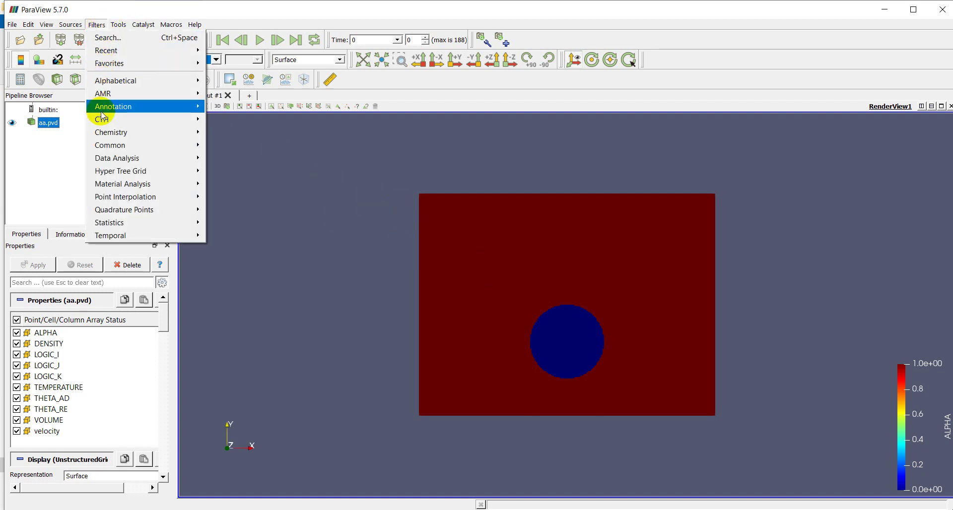
pyautogui.moveTo(127, 81)
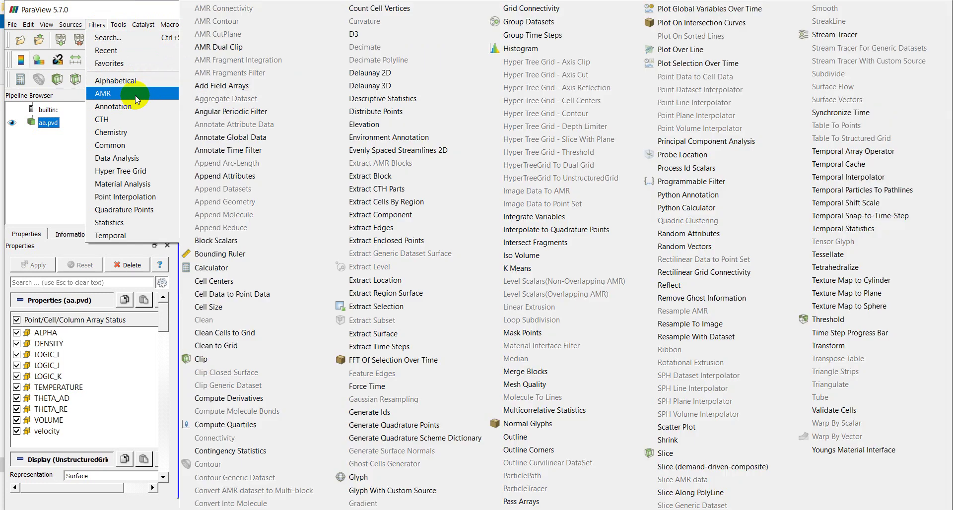
pyautogui.moveTo(130, 108)
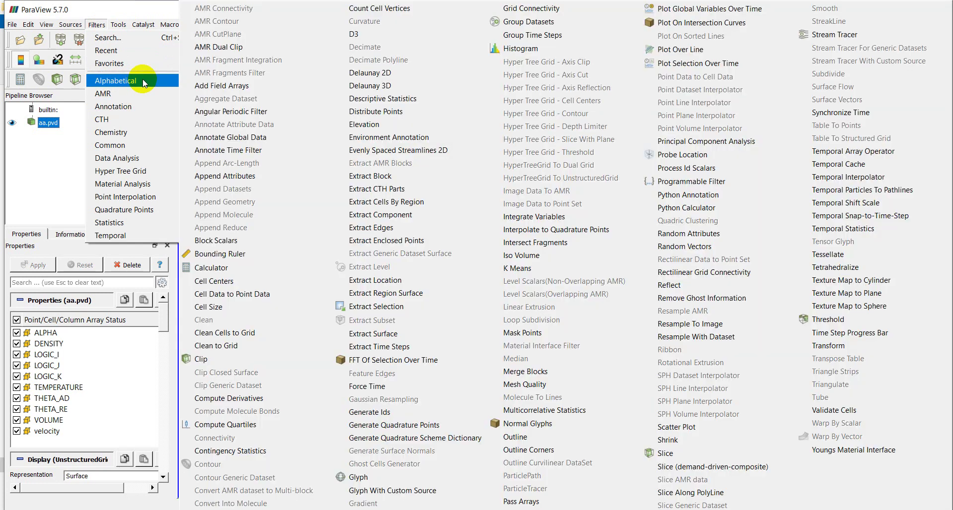
pyautogui.click(236, 296)
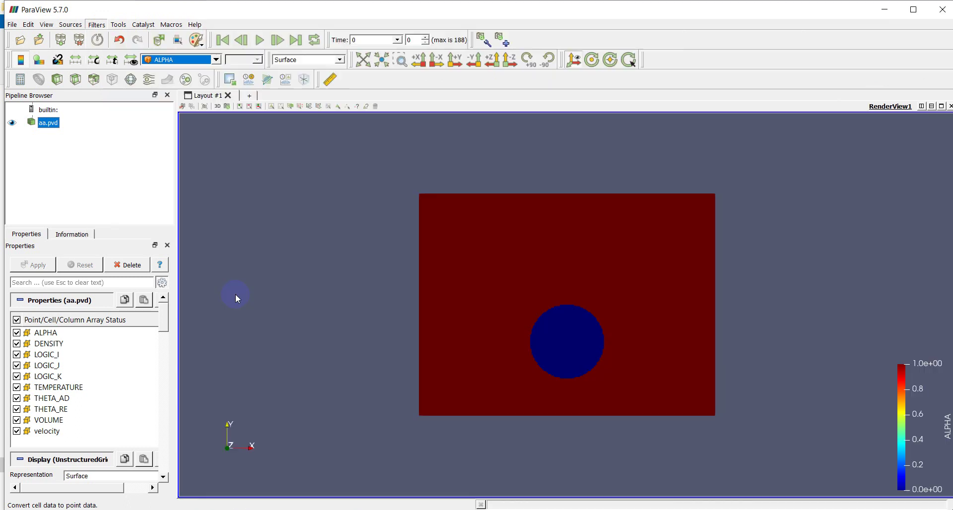
pyautogui.click(41, 265)
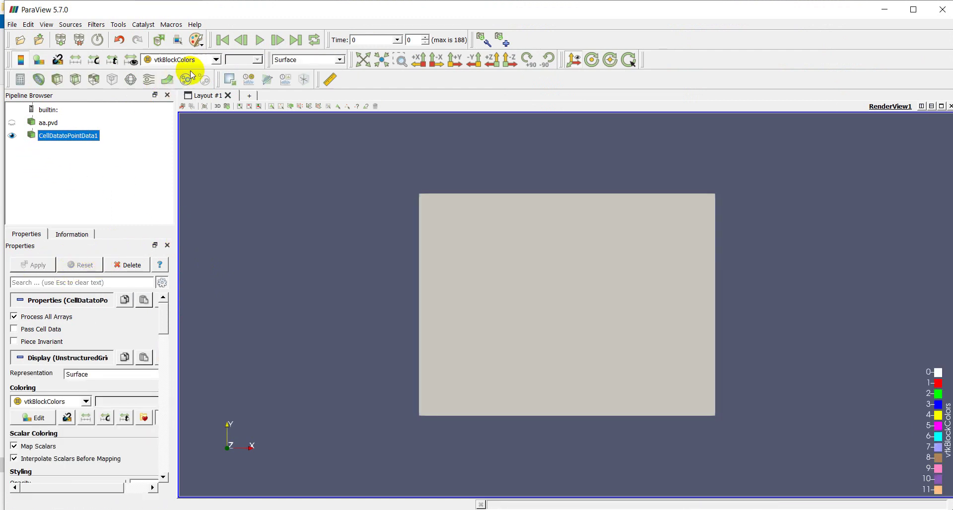
# Colour CellDatatoPointData1 by velocity and place the colour legend horizontally across the top.
pyautogui.click(215, 63)
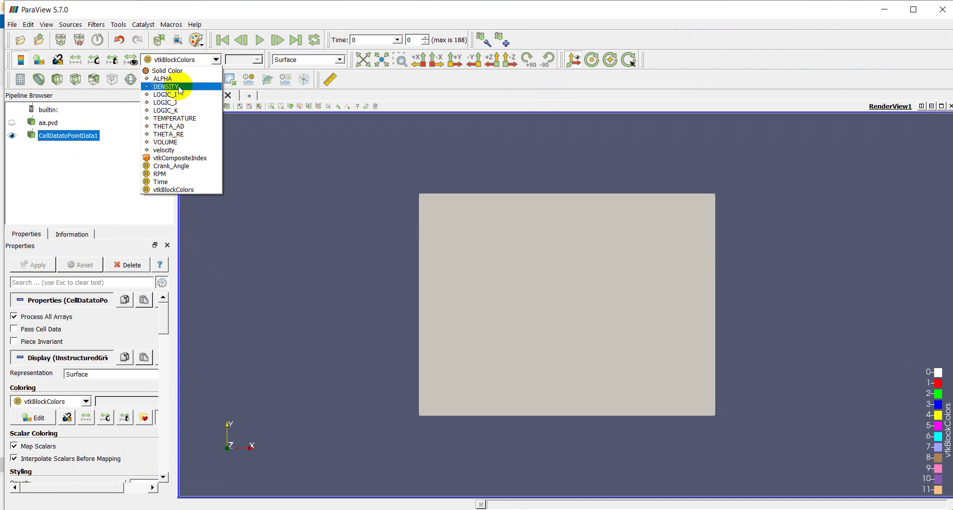
pyautogui.click(170, 150)
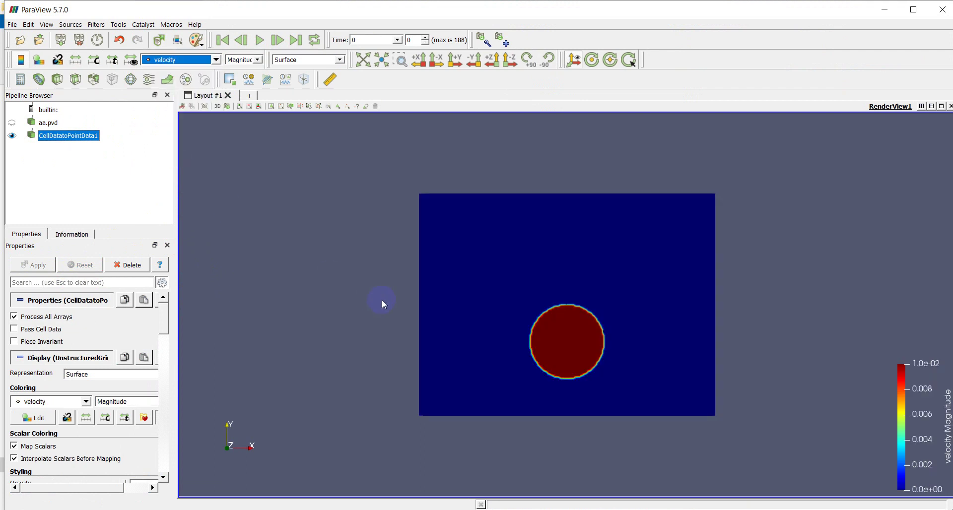
pyautogui.moveTo(904, 442); pyautogui.dragTo(558, 158)
pyautogui.click(449, 377)
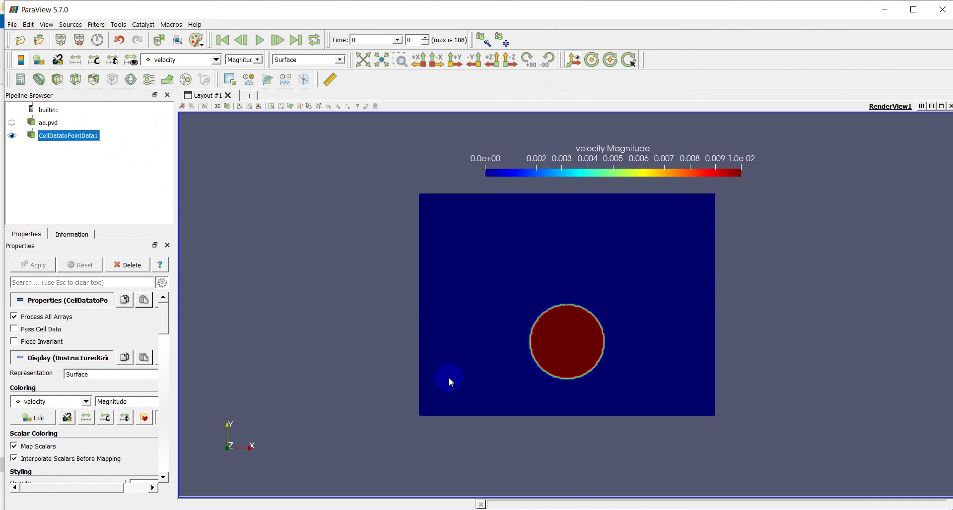
# Advance to time step 1 and rescale colours to the data range, zooming onto the ring.
pyautogui.click(279, 41)
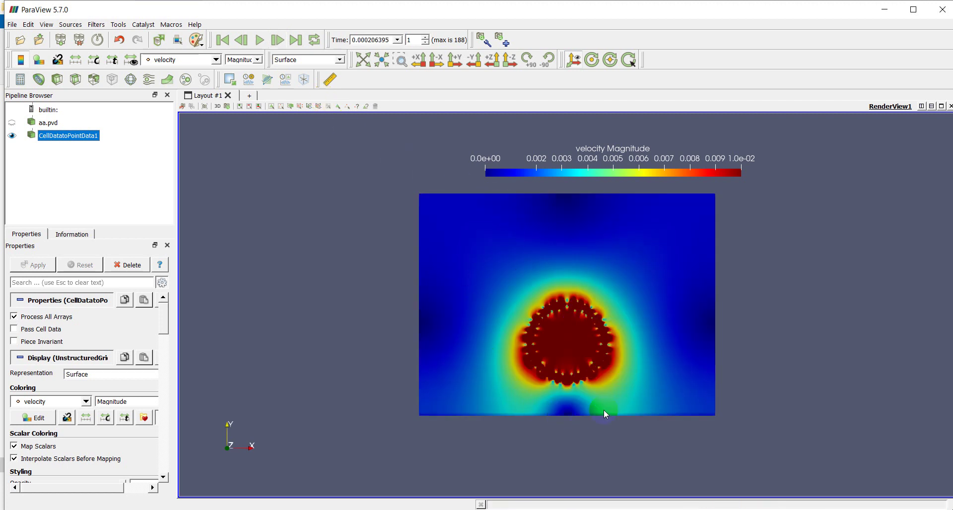
pyautogui.click(75, 59)
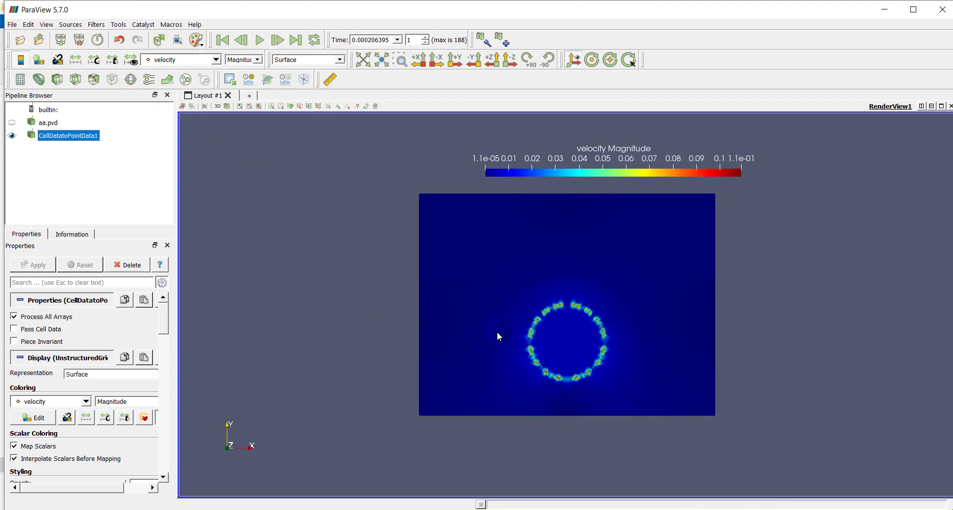
pyautogui.scroll(4, 562, 377)
pyautogui.moveTo(562, 378); pyautogui.dragTo(536, 316, button='middle')
pyautogui.scroll(2, 519, 259)
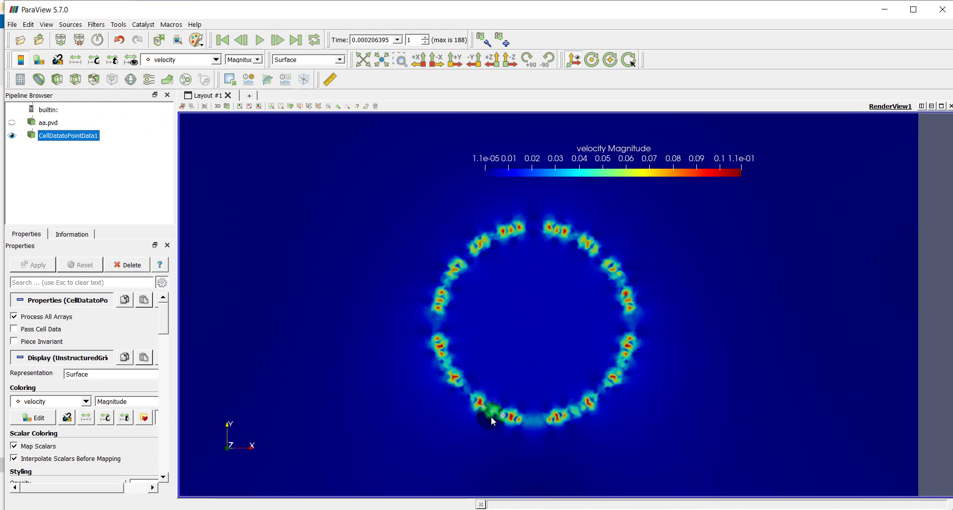
pyautogui.scroll(4, 494, 304)
pyautogui.scroll(-4, 493, 305)
pyautogui.scroll(1, 594, 387)
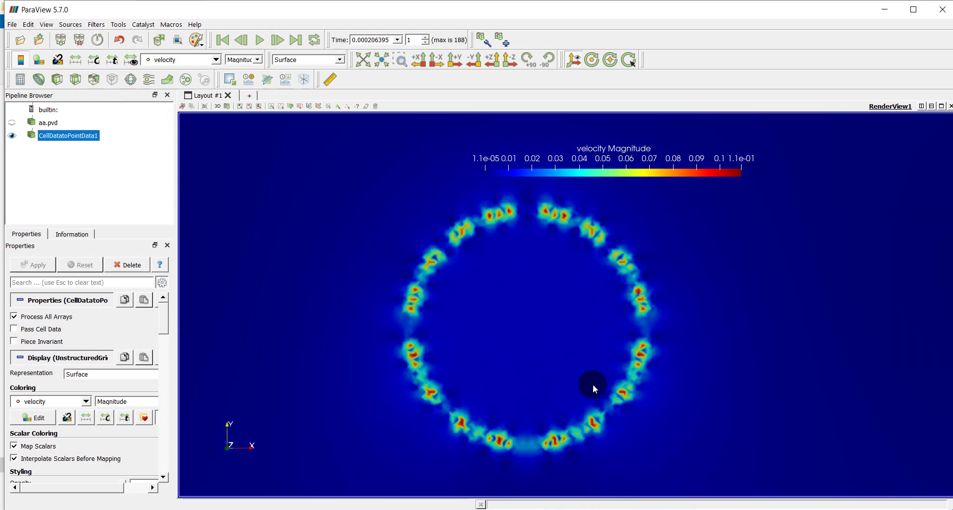
# Switch the representation to Surface With Edges to show the mesh cells.
pyautogui.click(341, 61)
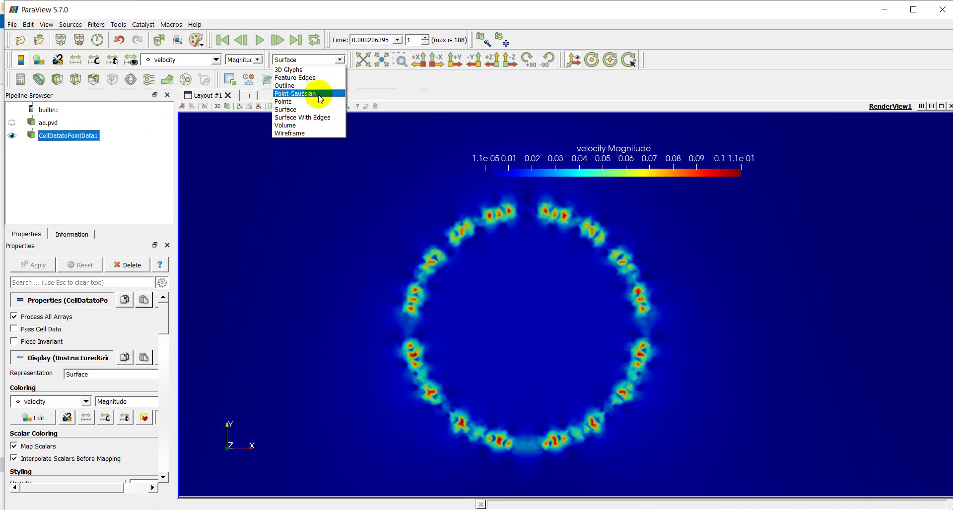
pyautogui.click(307, 121)
pyautogui.scroll(1, 436, 296)
pyautogui.scroll(-1, 436, 296)
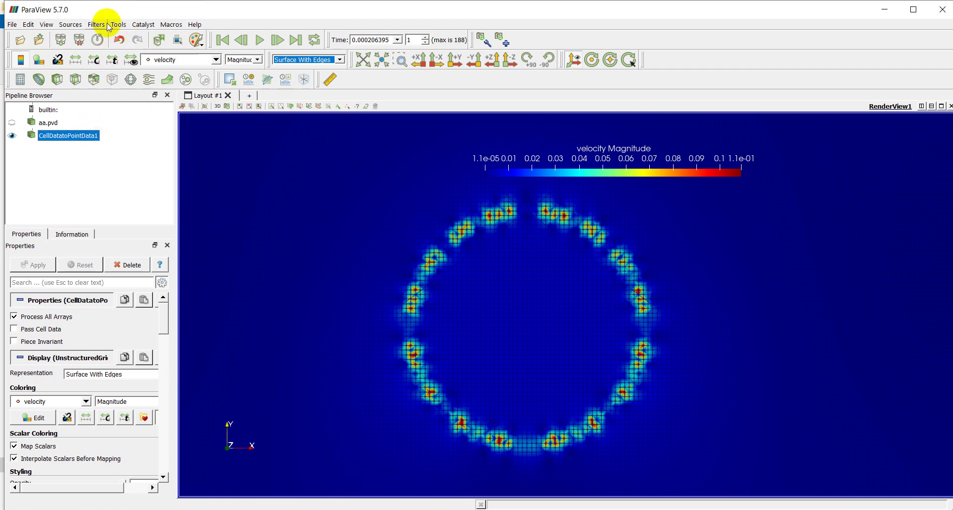
# Add a Glyph filter using 2D Arrow glyphs oriented by velocity.
pyautogui.click(130, 81)
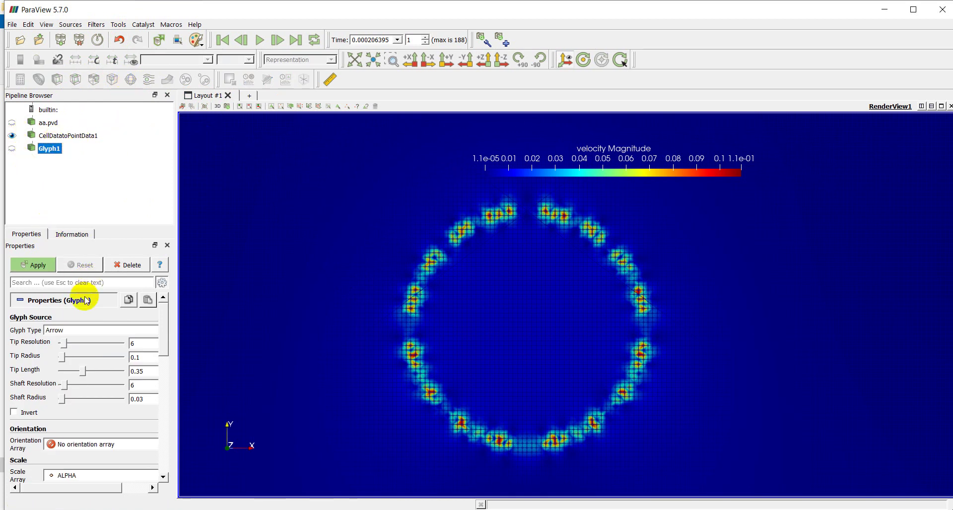
pyautogui.click(70, 329)
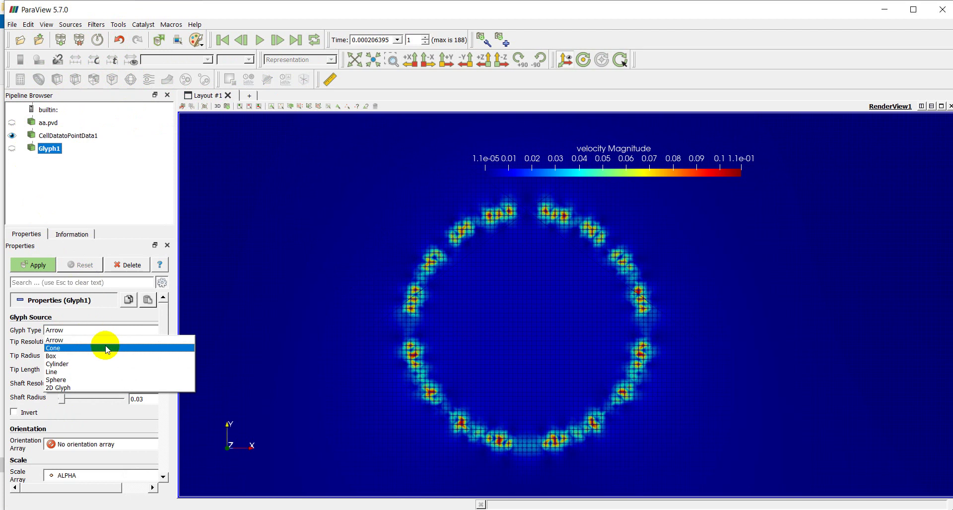
pyautogui.click(63, 388)
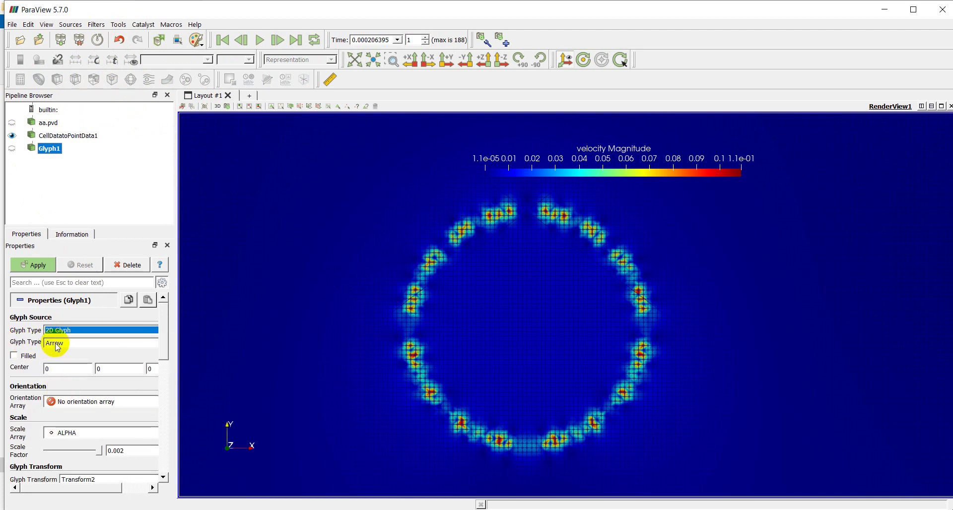
pyautogui.click(72, 343)
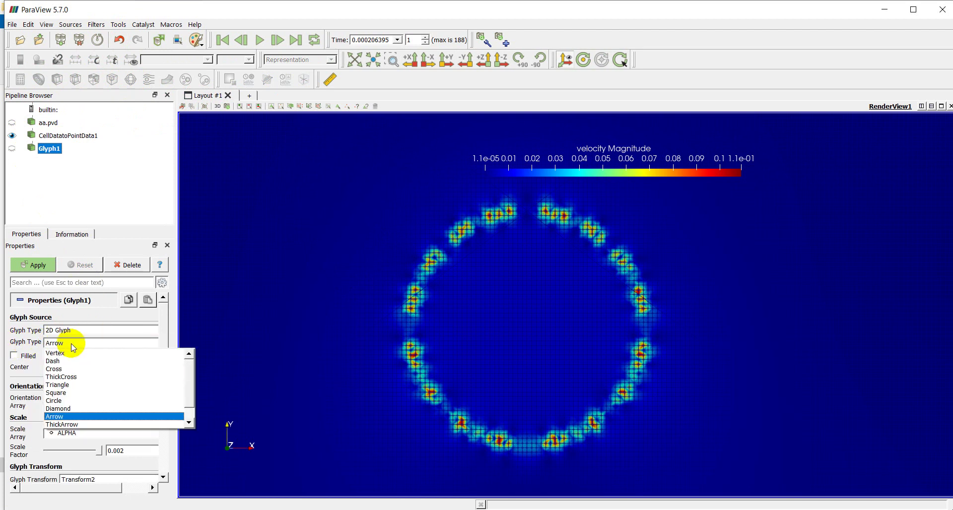
pyautogui.click(64, 417)
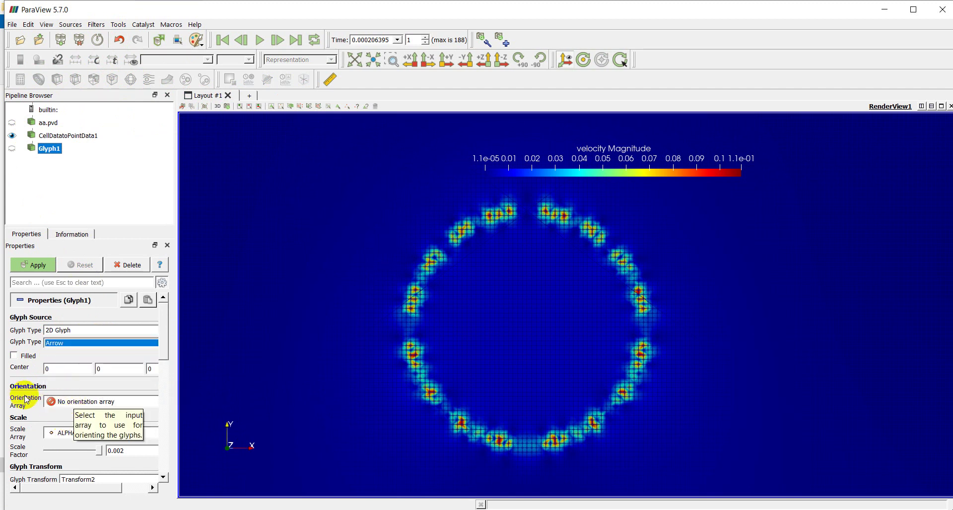
pyautogui.click(79, 401)
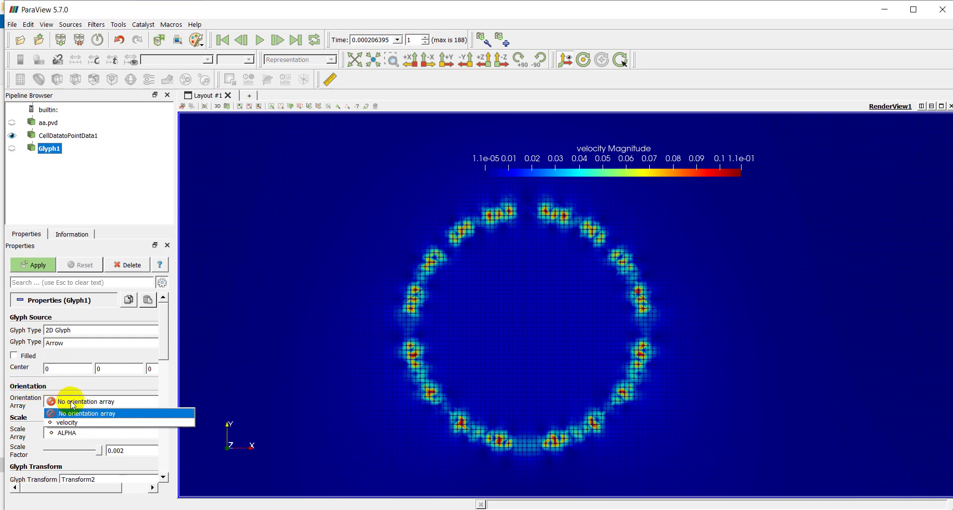
pyautogui.click(65, 423)
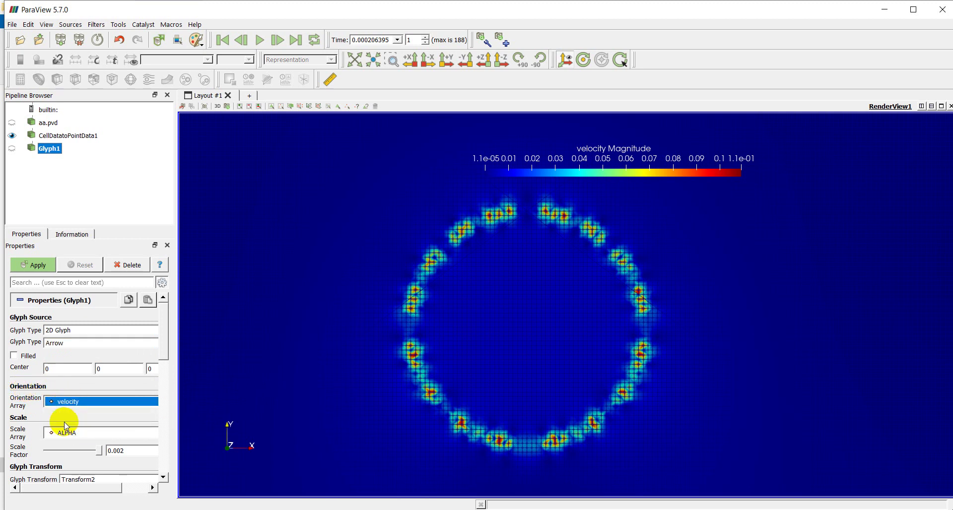
# Set the glyph Scale Array to velocity, maximize the window, and apply Glyph1.
pyautogui.click(79, 435)
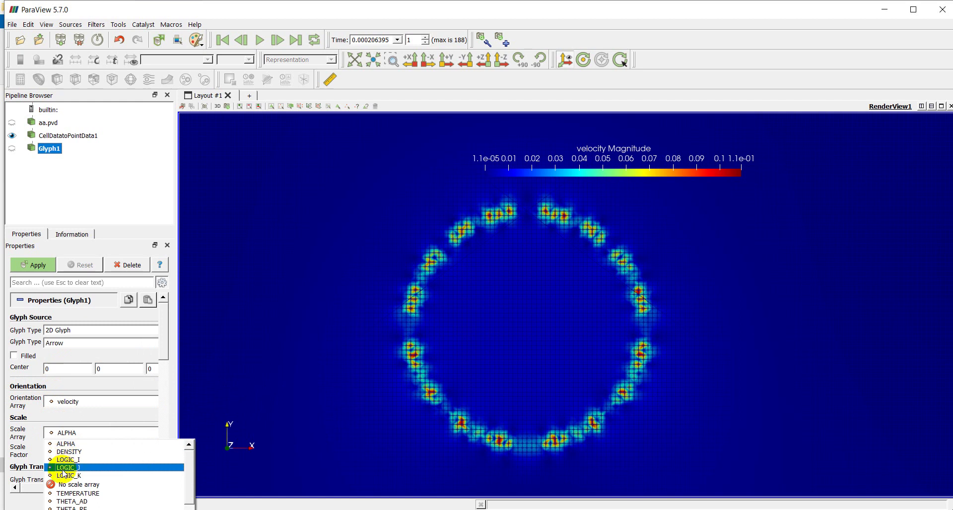
pyautogui.scroll(-1, 74, 503)
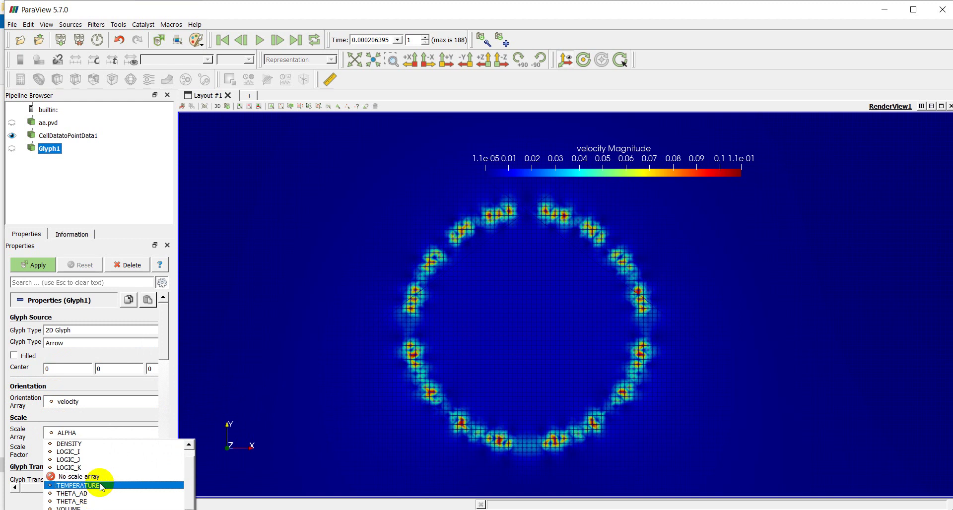
pyautogui.scroll(1, 75, 474)
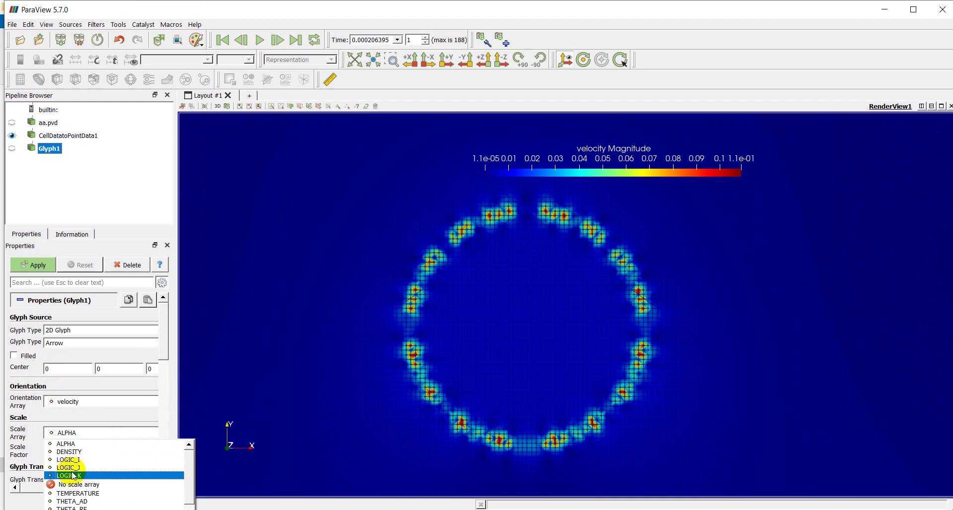
pyautogui.scroll(-1, 75, 504)
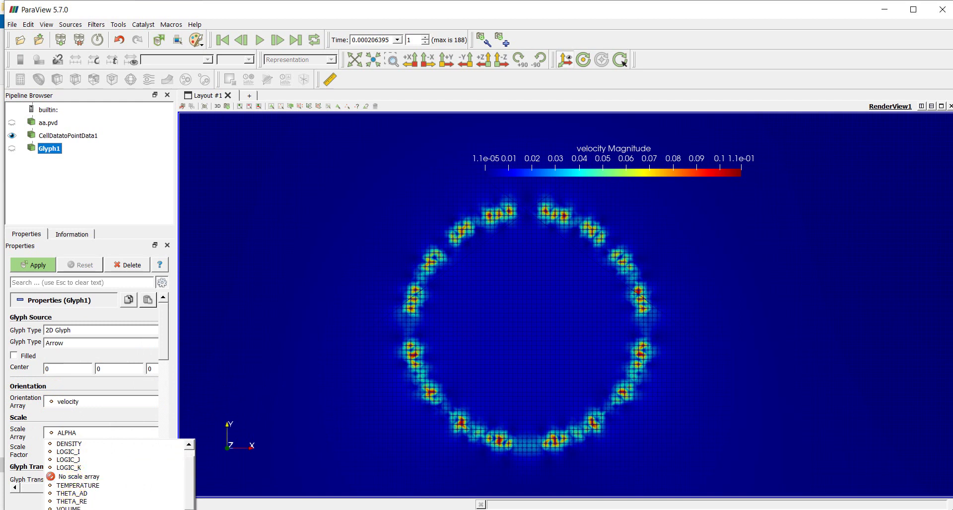
pyautogui.click(74, 507)
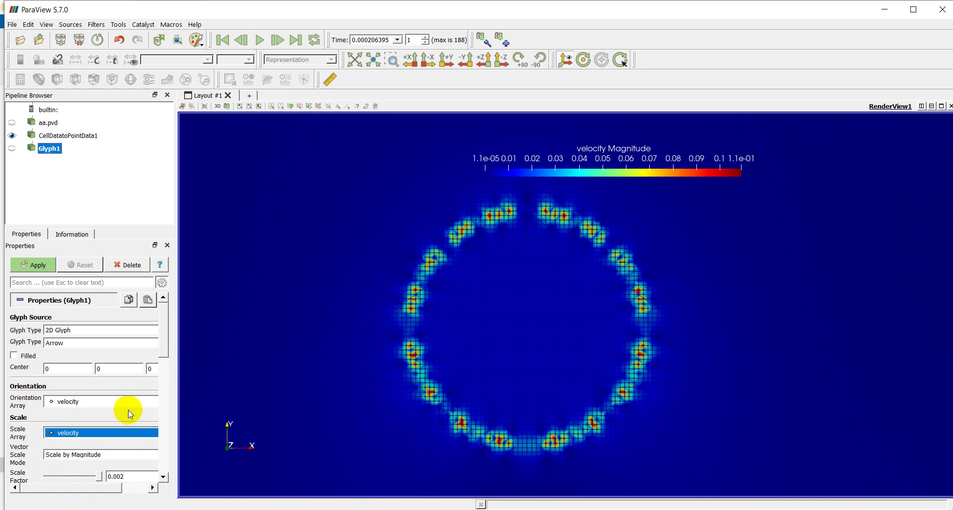
pyautogui.moveTo(163, 345); pyautogui.dragTo(164, 372)
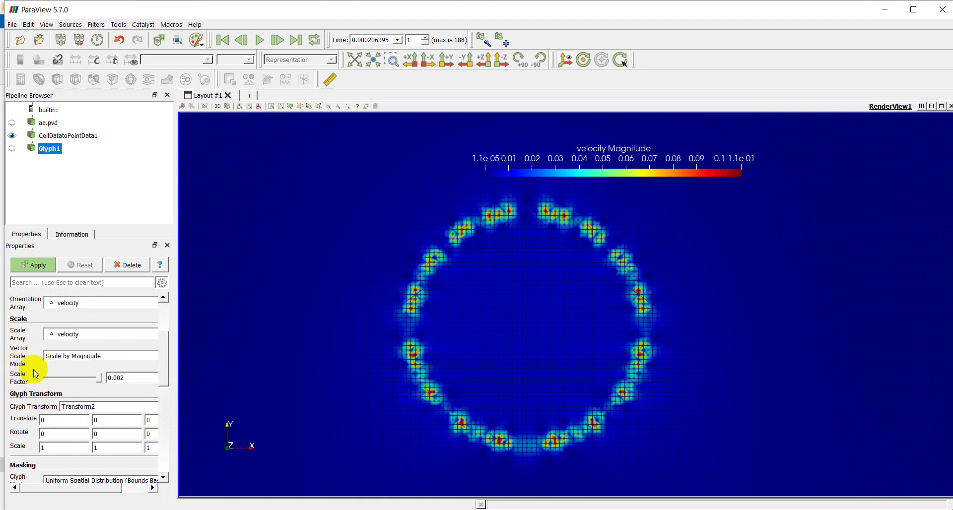
pyautogui.click(912, 9)
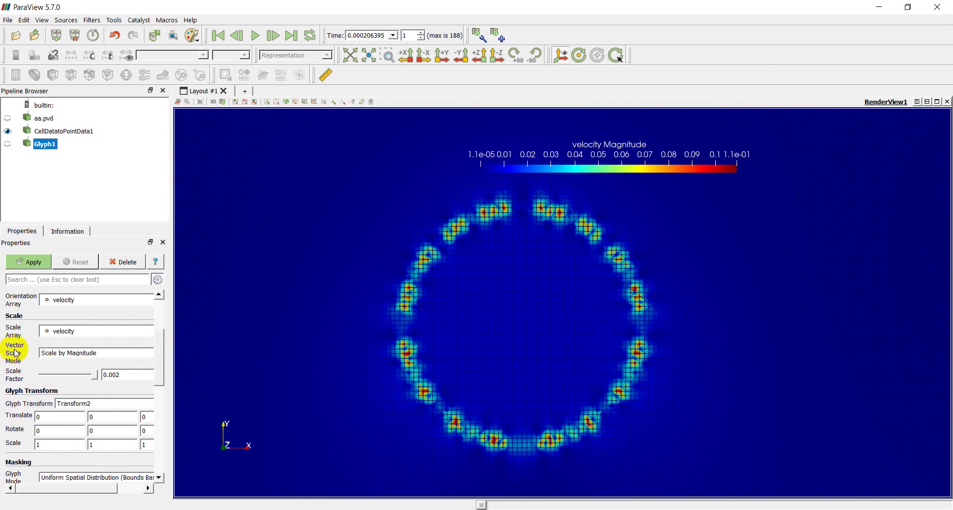
pyautogui.moveTo(160, 360); pyautogui.dragTo(156, 397)
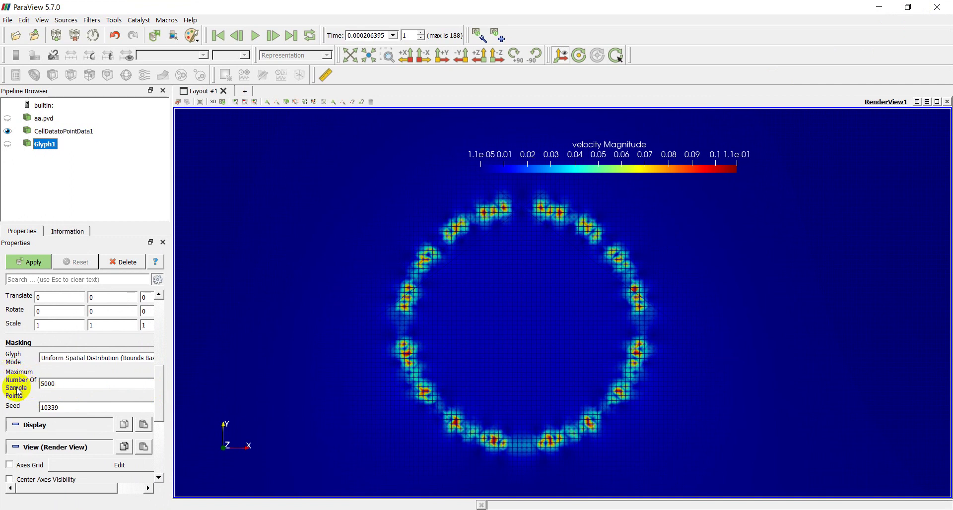
pyautogui.click(31, 267)
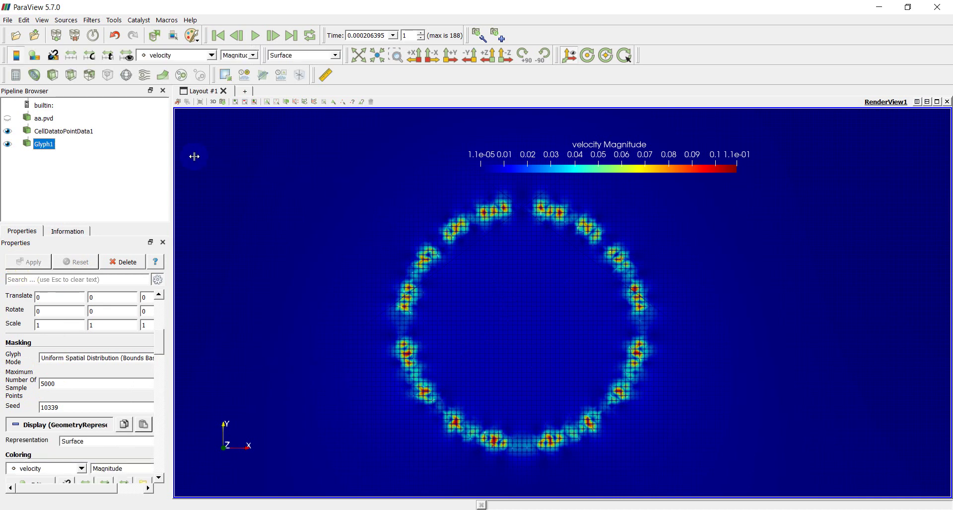
# Hide CellDatatoPointData1 and regenerate the glyphs with Maximum Number Of Sample Points 100000.
pyautogui.click(7, 132)
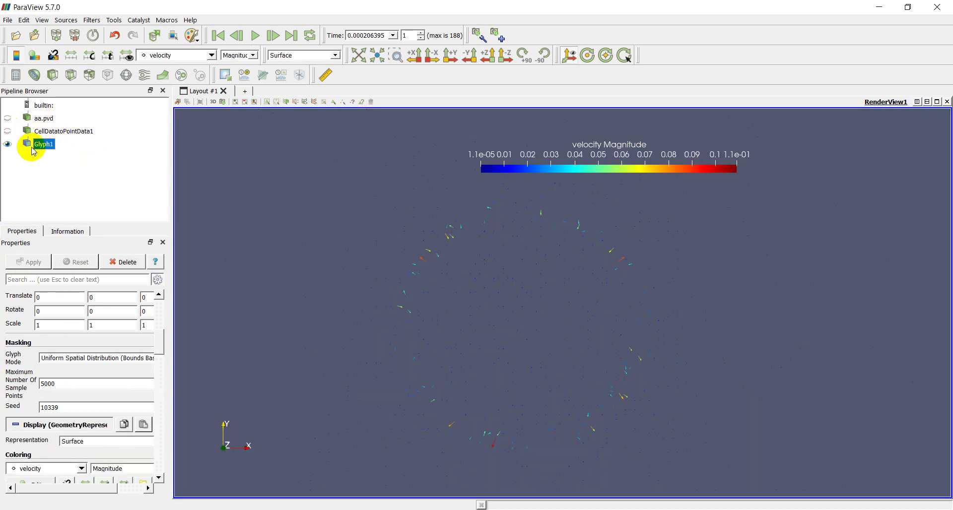
pyautogui.scroll(-2, 604, 344)
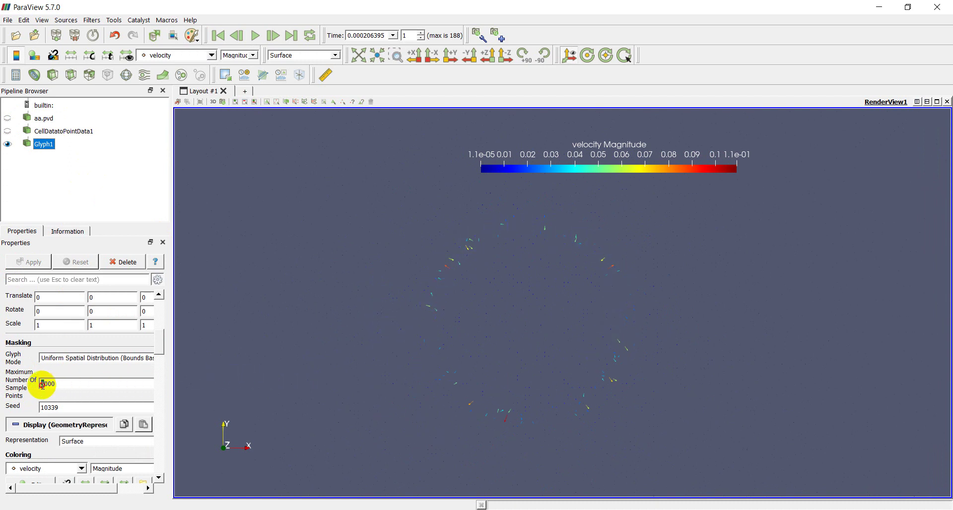
pyautogui.write('10')
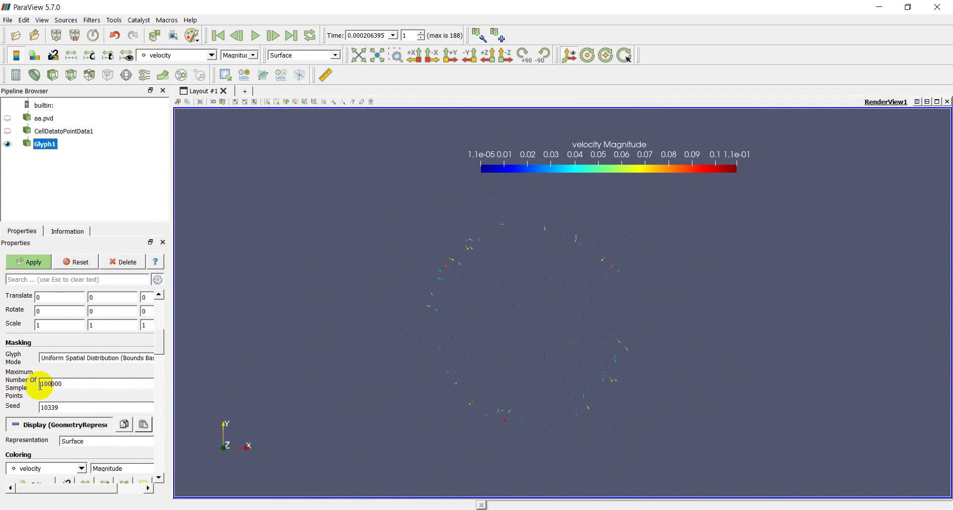
pyautogui.click(36, 266)
# Pan the view to centre the dense arrow ring around the circular region.
pyautogui.scroll(-4, 479, 296)
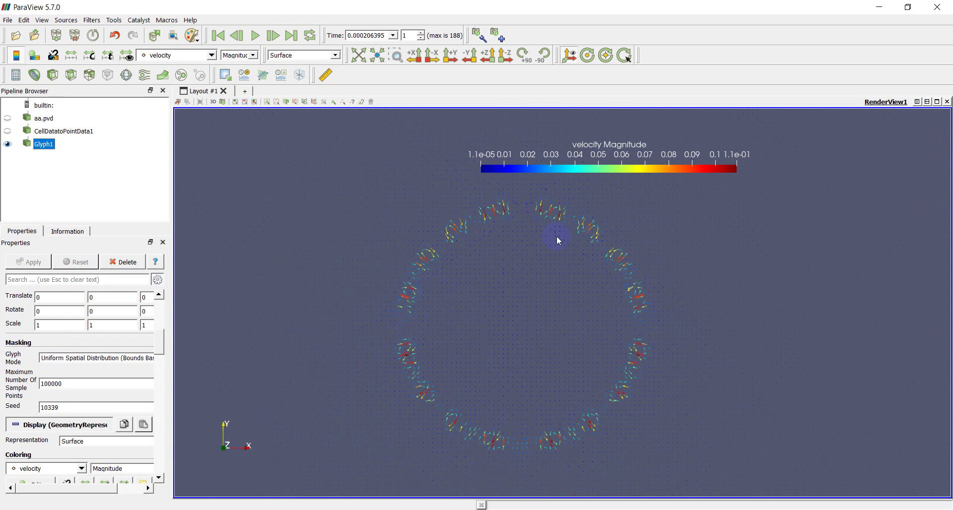
pyautogui.scroll(6, 492, 359)
pyautogui.scroll(-5, 333, 379)
pyautogui.moveTo(497, 350); pyautogui.dragTo(374, 371, button='middle')
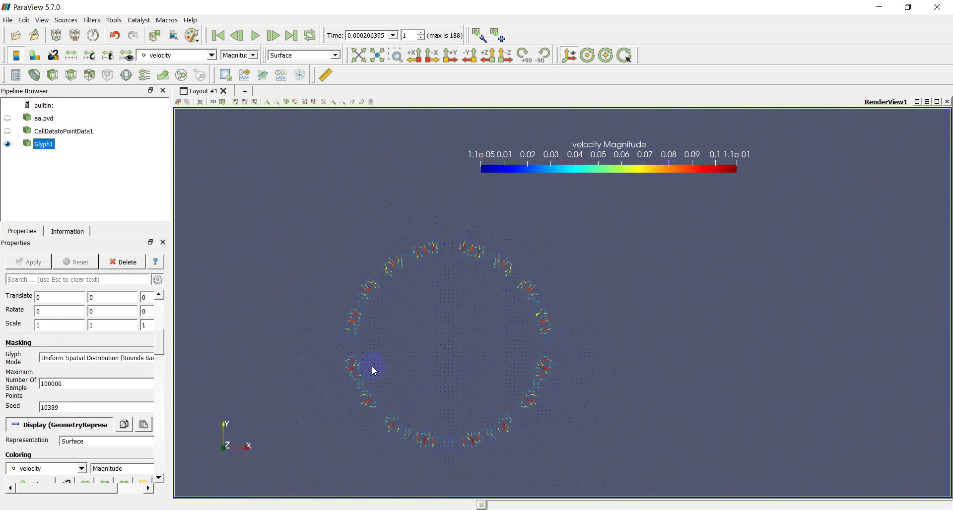
pyautogui.moveTo(410, 338); pyautogui.dragTo(452, 332, button='middle')
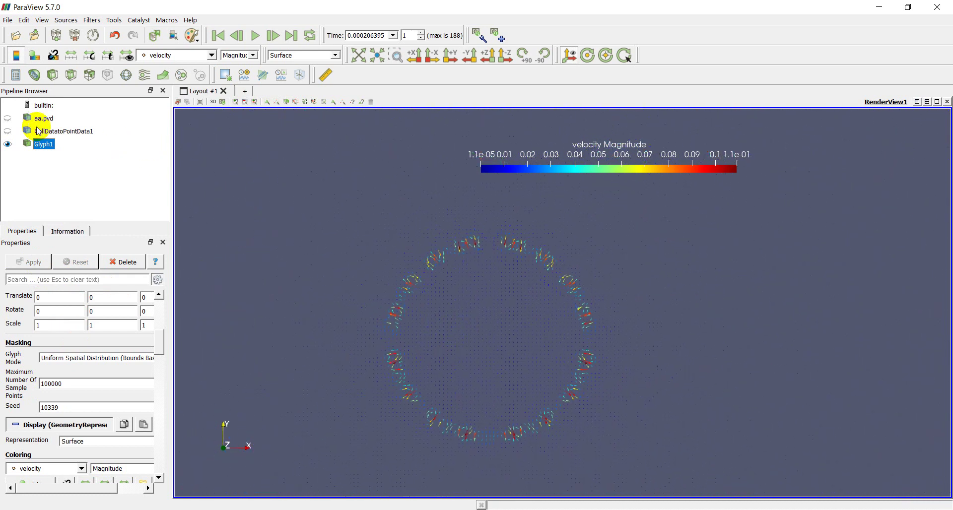
pyautogui.moveTo(167, 332); pyautogui.dragTo(159, 468)
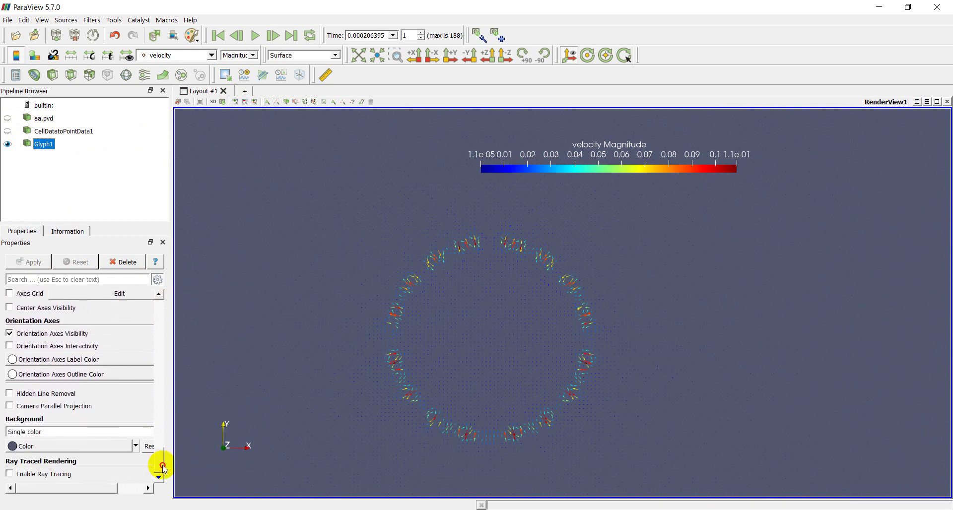
# Set the render view Background colour to White.
pyautogui.click(136, 446)
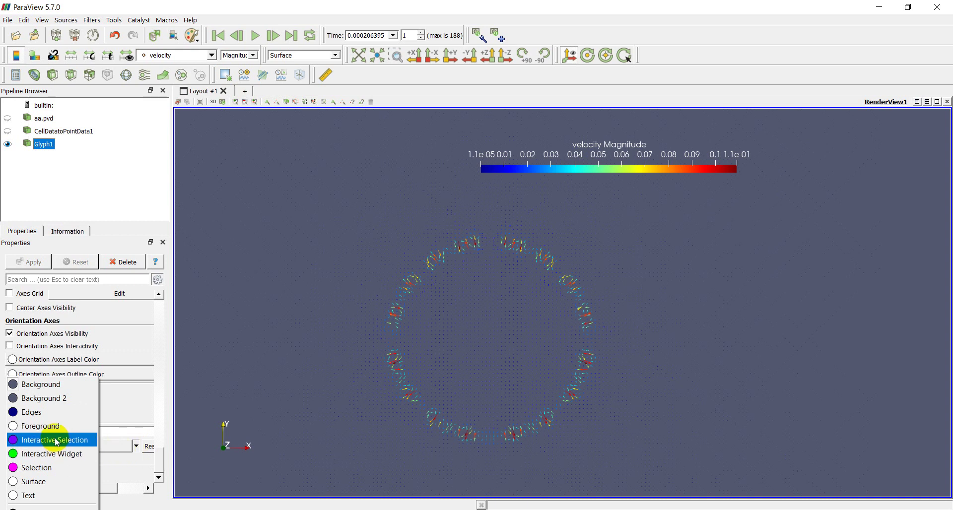
pyautogui.click(40, 426)
pyautogui.moveTo(378, 412); pyautogui.dragTo(510, 145)
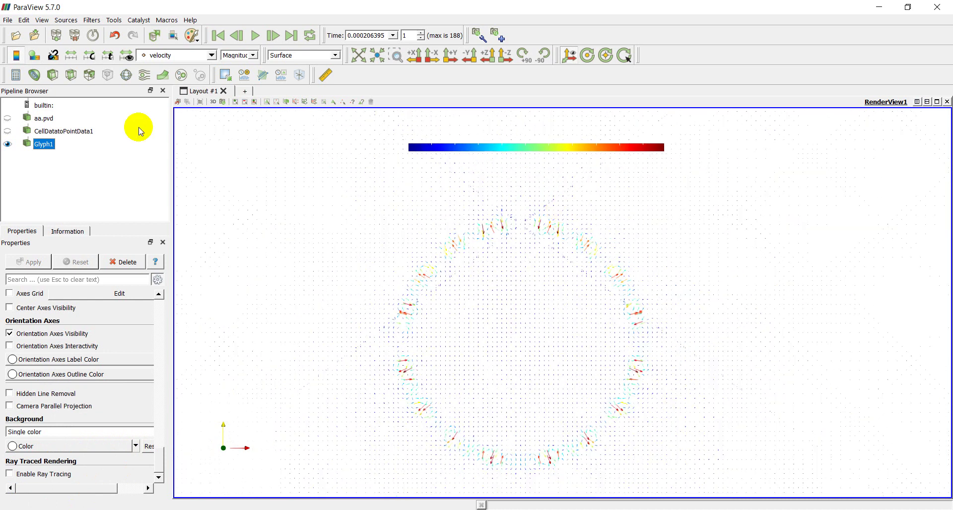
# Open the velocity legend properties and make the title and label text Black.
pyautogui.click(33, 56)
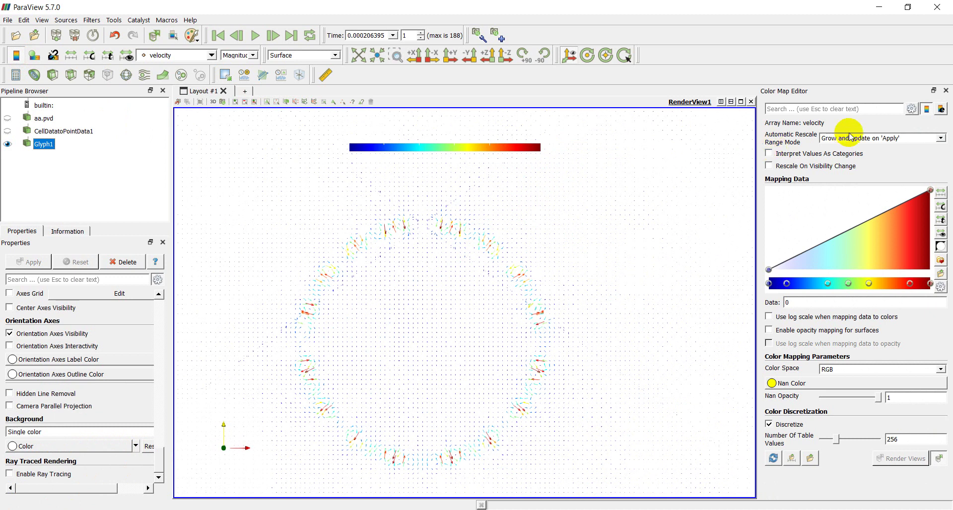
pyautogui.click(942, 110)
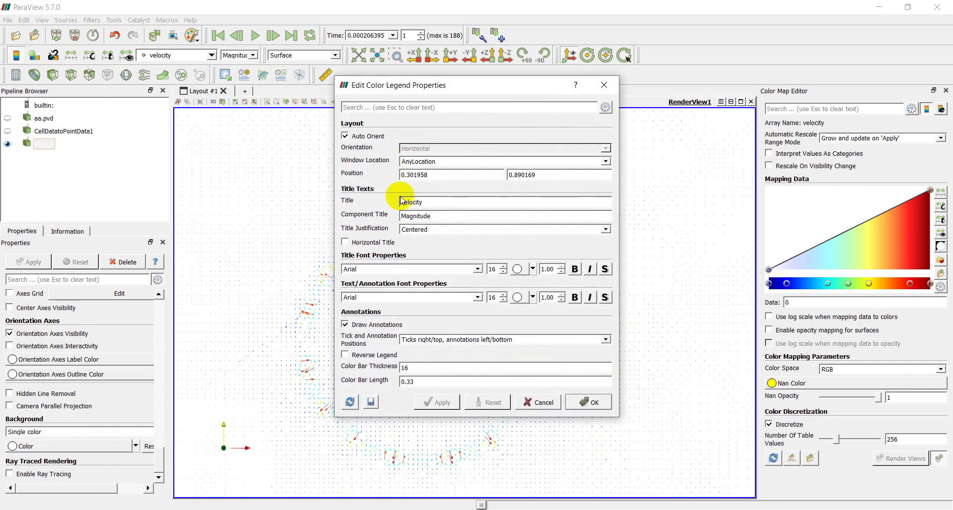
pyautogui.moveTo(486, 89); pyautogui.dragTo(665, 121)
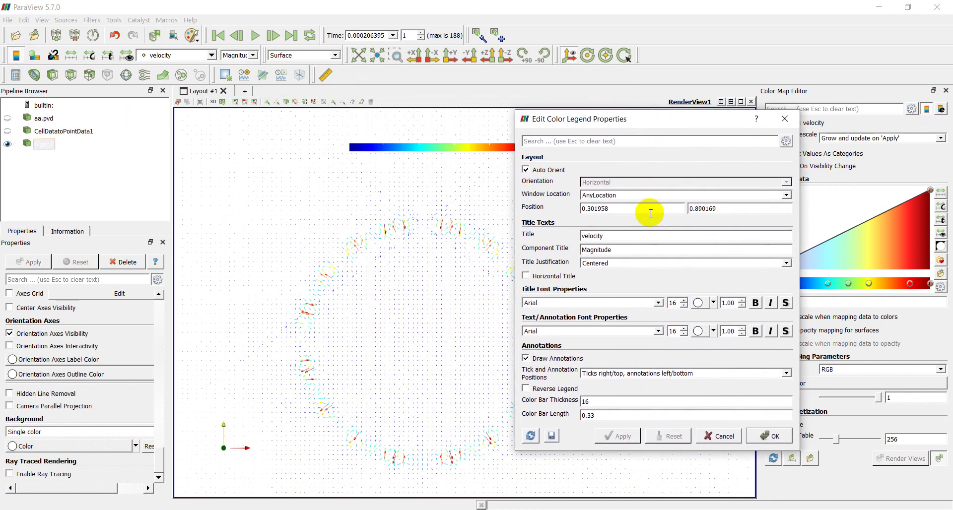
pyautogui.click(714, 304)
pyautogui.click(709, 445)
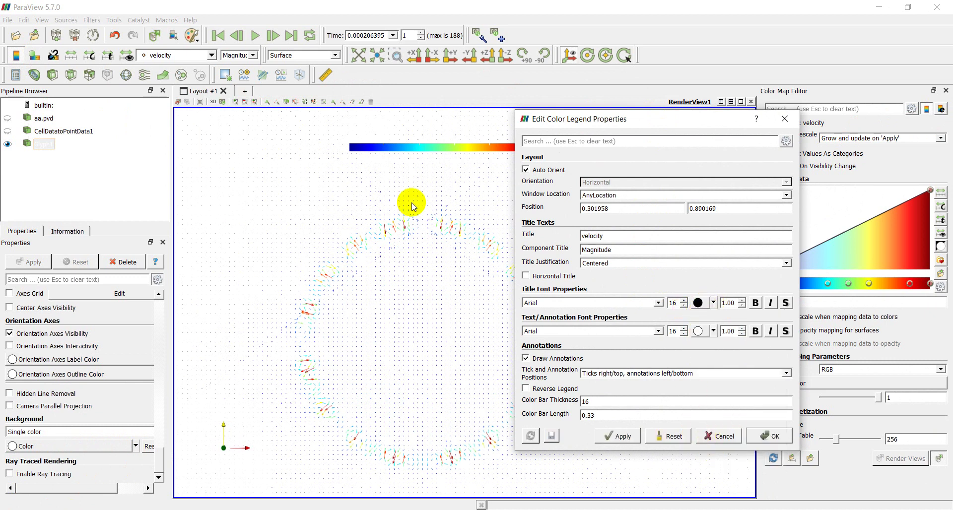
pyautogui.click(713, 331)
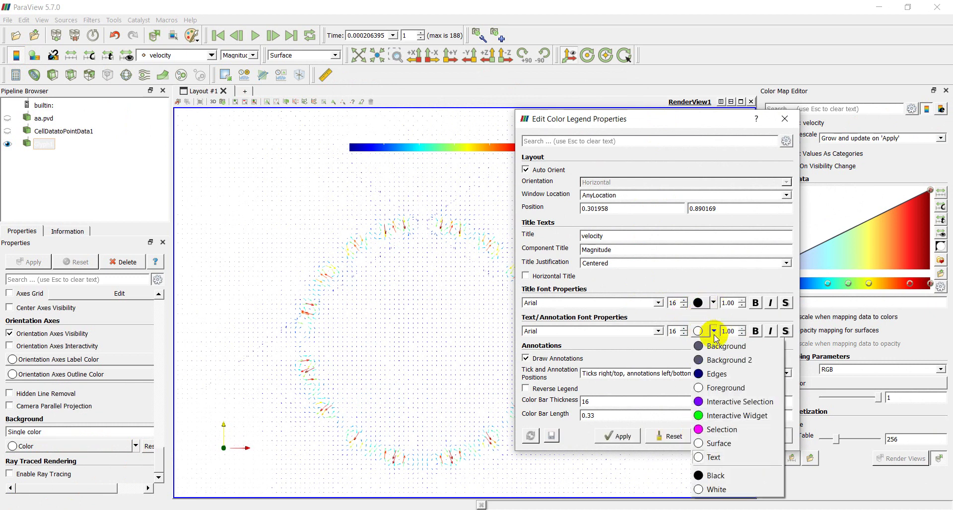
pyautogui.click(709, 476)
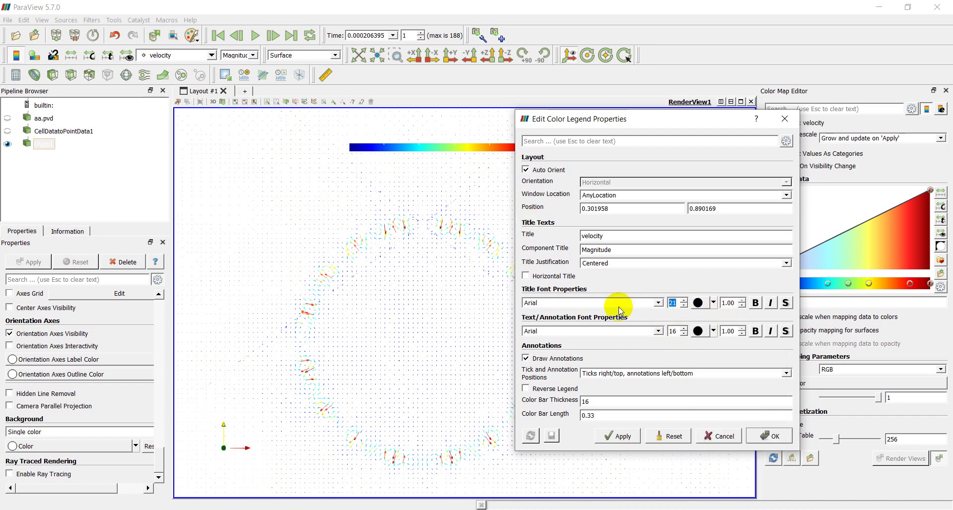
# Use Arial as the font for both the legend title and labels.
pyautogui.click(659, 303)
pyautogui.click(534, 312)
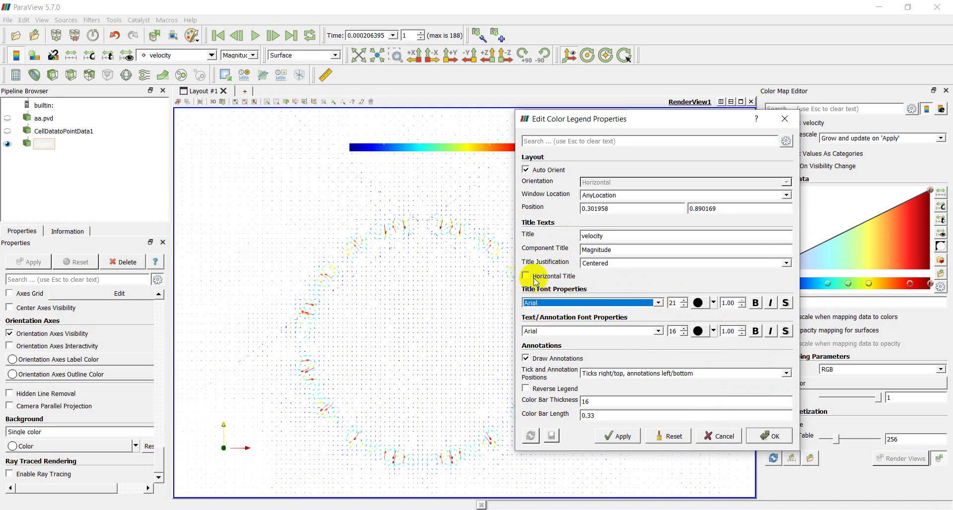
pyautogui.click(660, 331)
pyautogui.click(536, 340)
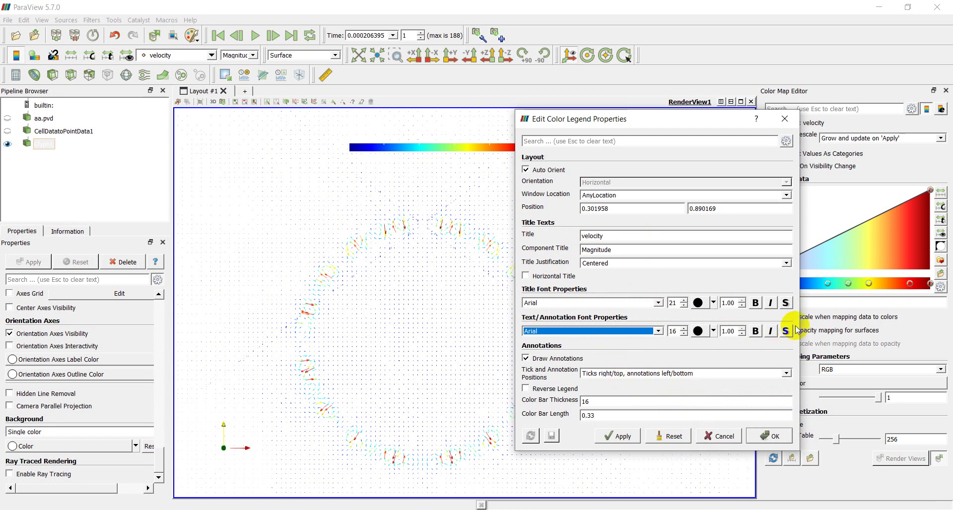
# Disable Automatic Label Format, use label format %-#6.0f, apply, and close the legend settings.
pyautogui.click(786, 144)
pyautogui.scroll(-2, 688, 249)
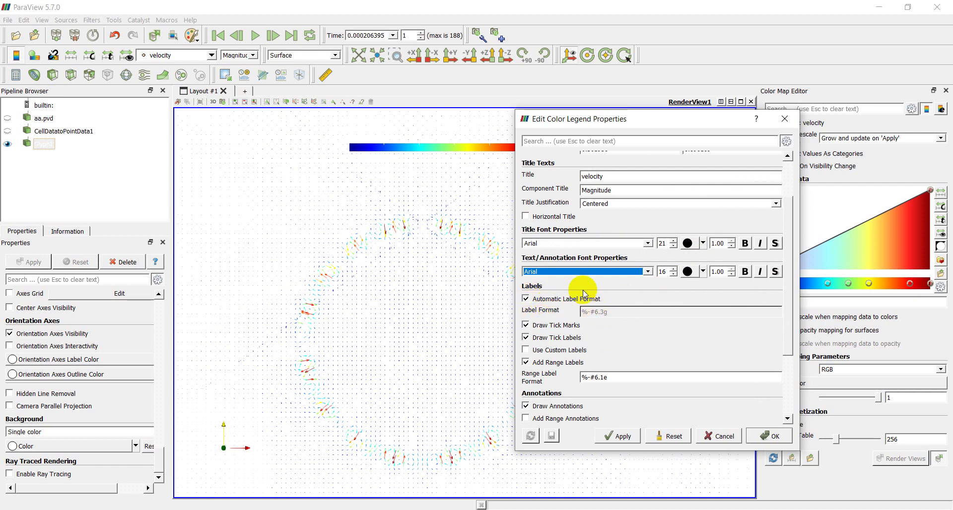
pyautogui.click(526, 298)
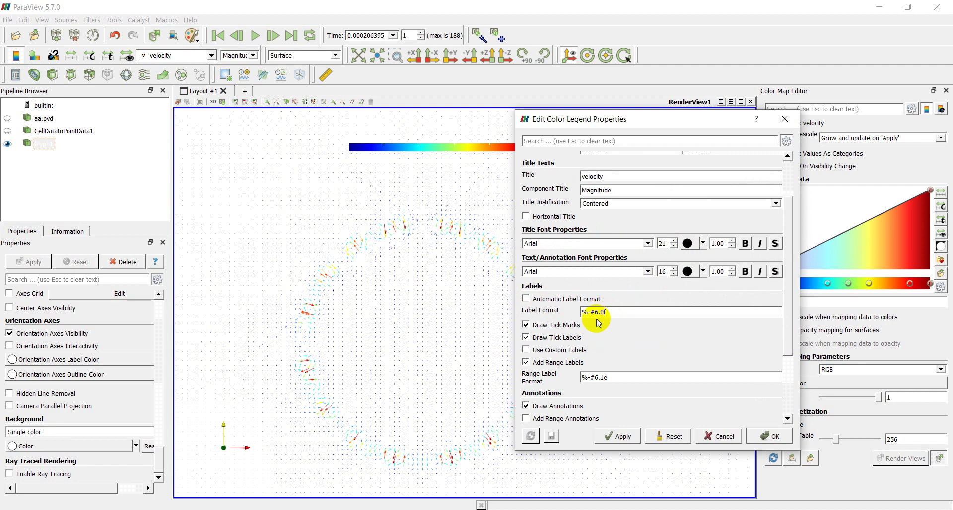
pyautogui.click(617, 436)
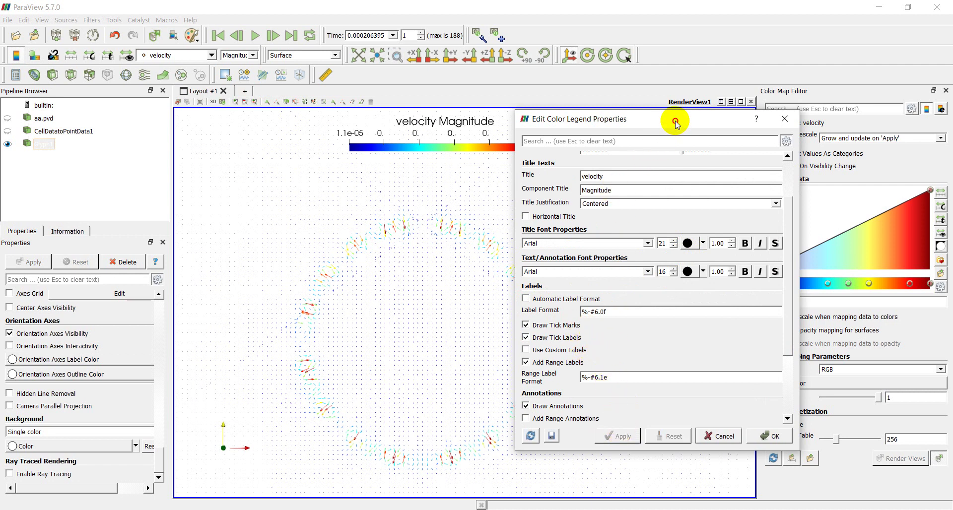
pyautogui.moveTo(676, 124); pyautogui.dragTo(746, 155)
pyautogui.scroll(3, 674, 294)
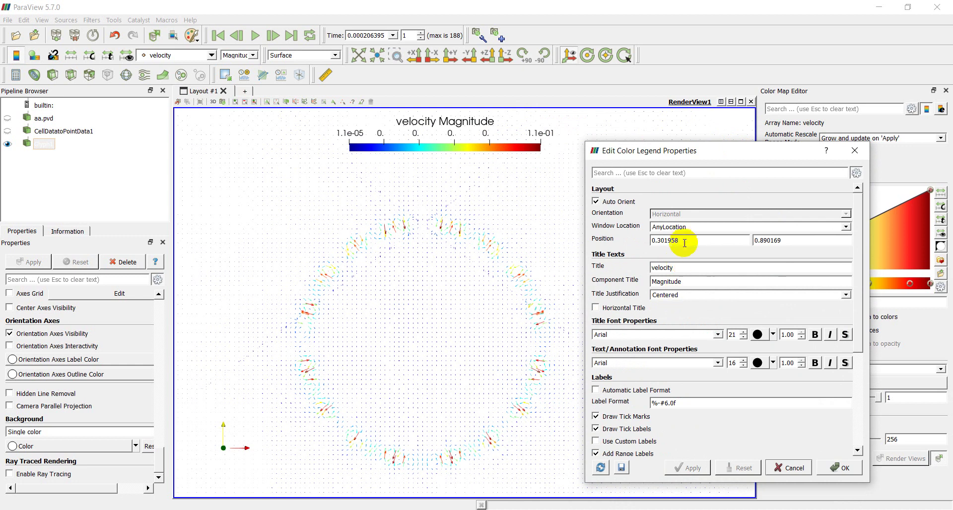
pyautogui.click(674, 281)
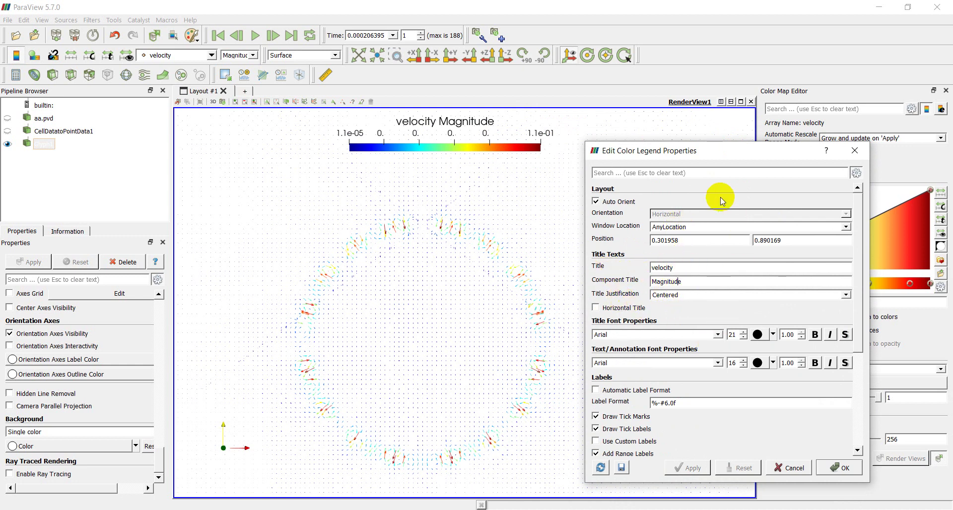
pyautogui.moveTo(743, 156); pyautogui.dragTo(742, 140)
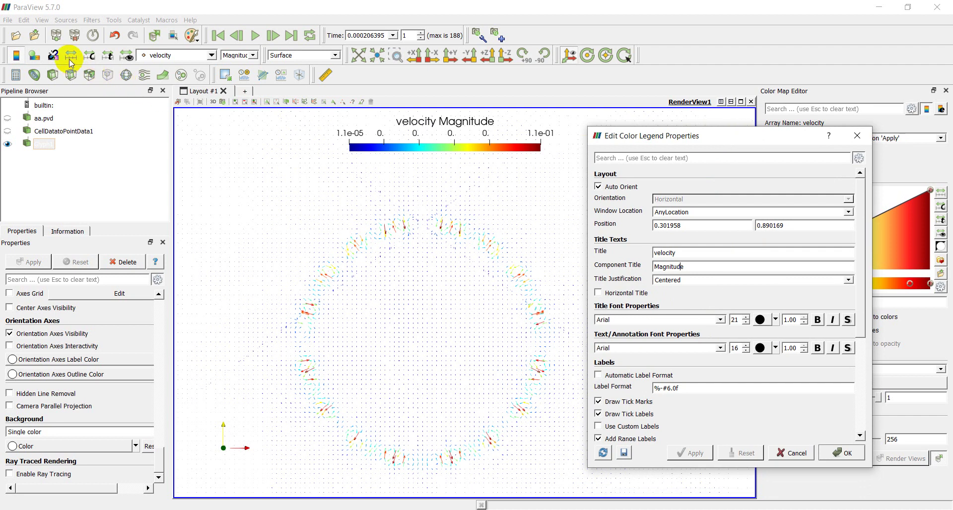
pyautogui.click(847, 461)
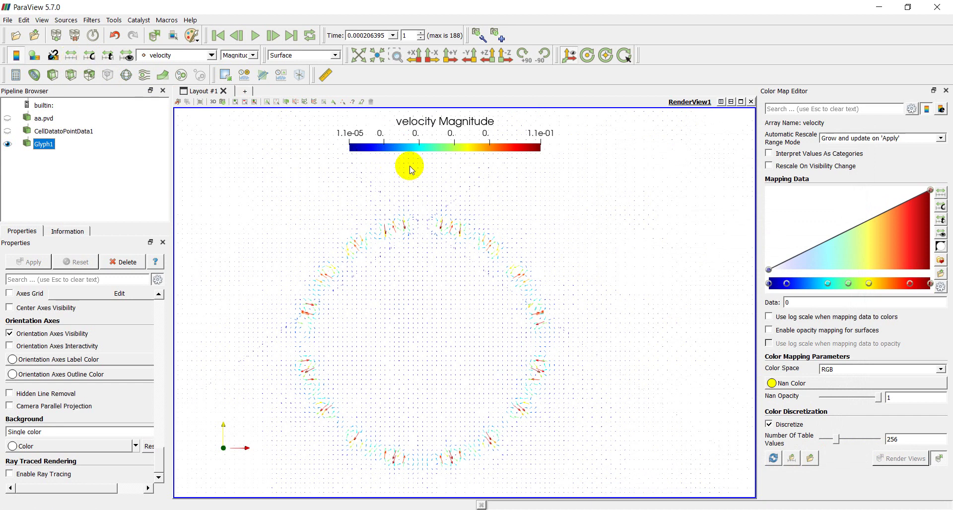
# Set Range Label Format to %-#6.1f so ends read 0.0 and 0.1, then widen the bar.
pyautogui.click(941, 110)
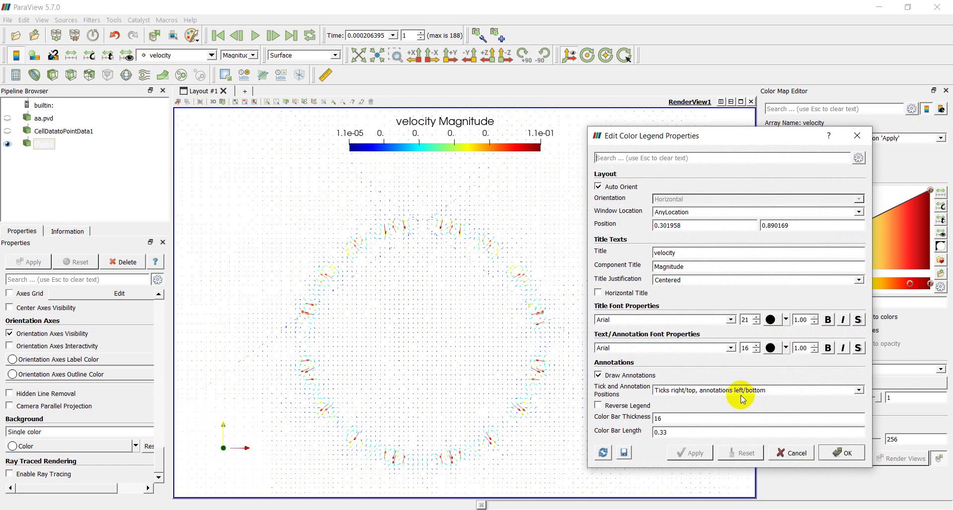
pyautogui.click(860, 158)
pyautogui.scroll(-3, 783, 261)
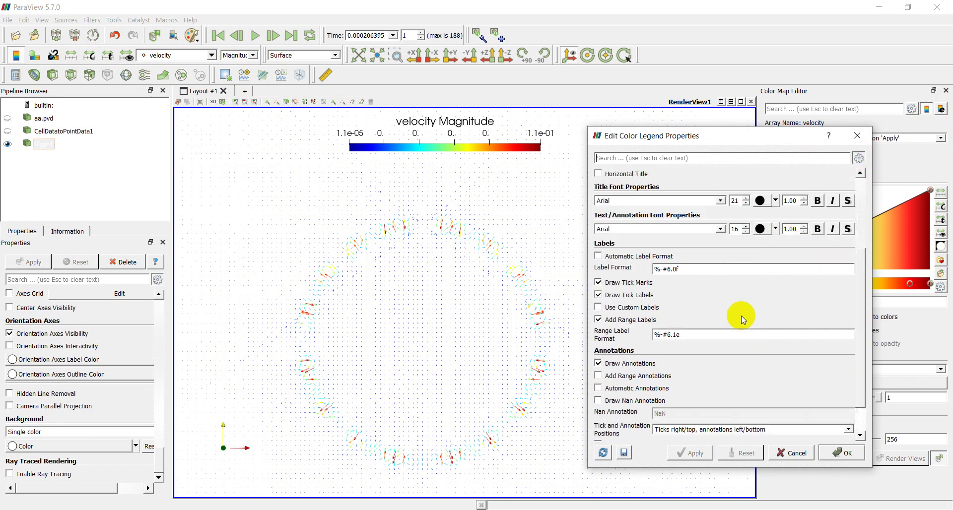
pyautogui.press('BackSpace')
pyautogui.write('f')
pyautogui.click(695, 453)
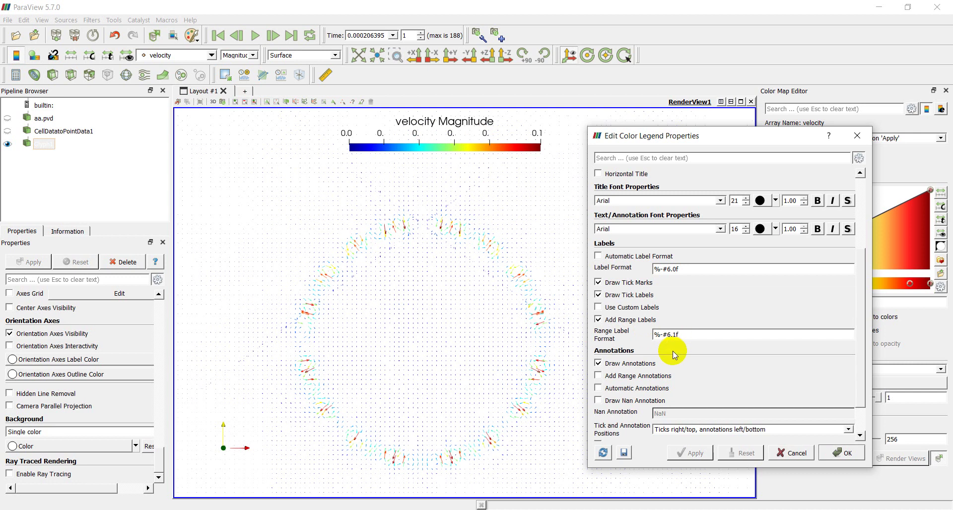
pyautogui.click(849, 453)
pyautogui.moveTo(348, 145); pyautogui.dragTo(249, 146)
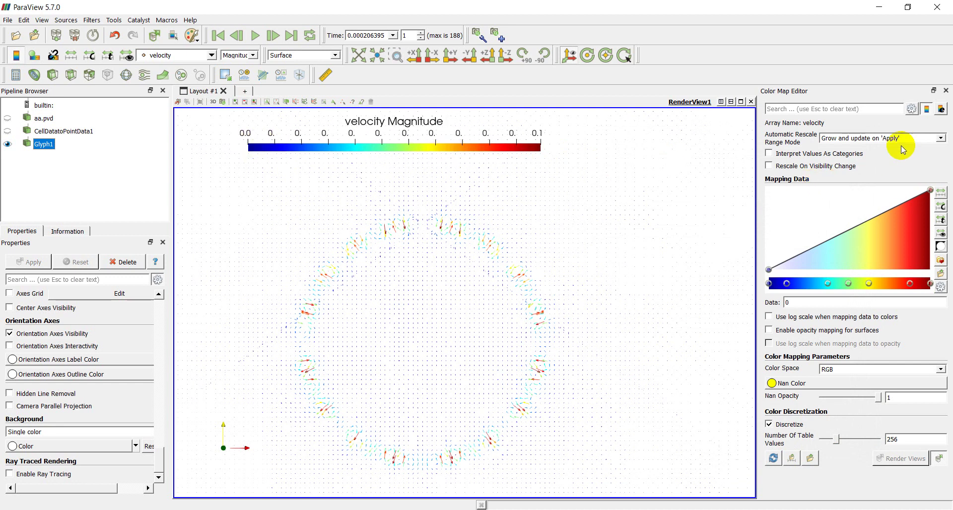
# Set the legend's Label Format to %-#6.2f so tick labels read 0.01 to 0.10.
pyautogui.click(941, 108)
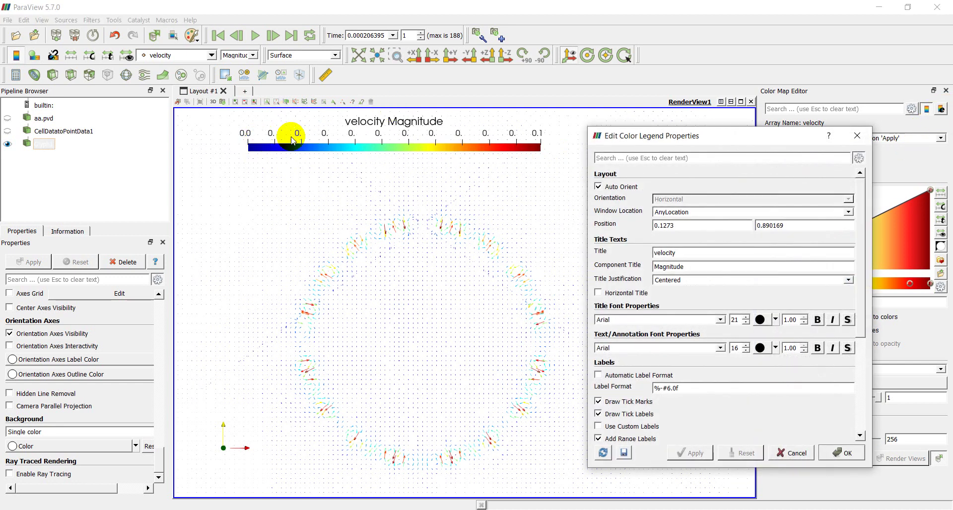
pyautogui.click(676, 388)
pyautogui.press('BackSpace')
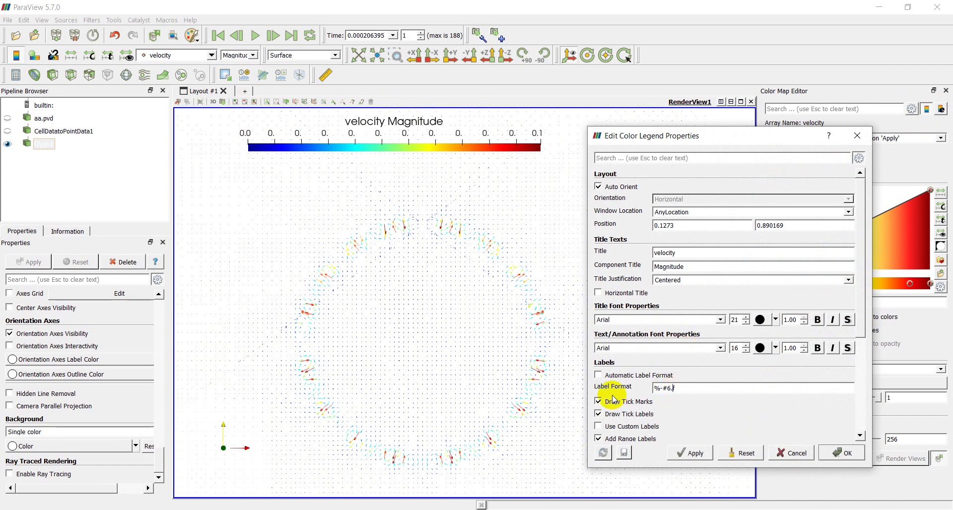
pyautogui.write('1')
pyautogui.click(701, 456)
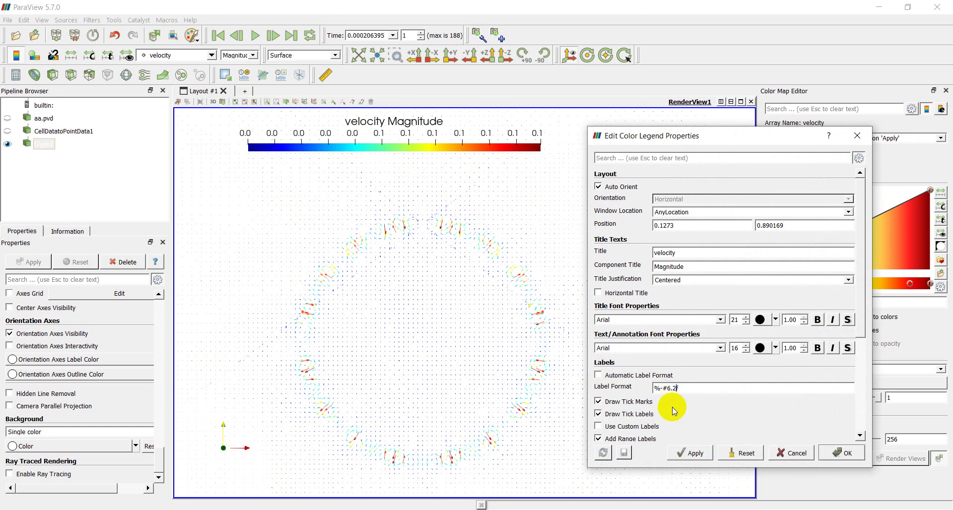
pyautogui.click(690, 454)
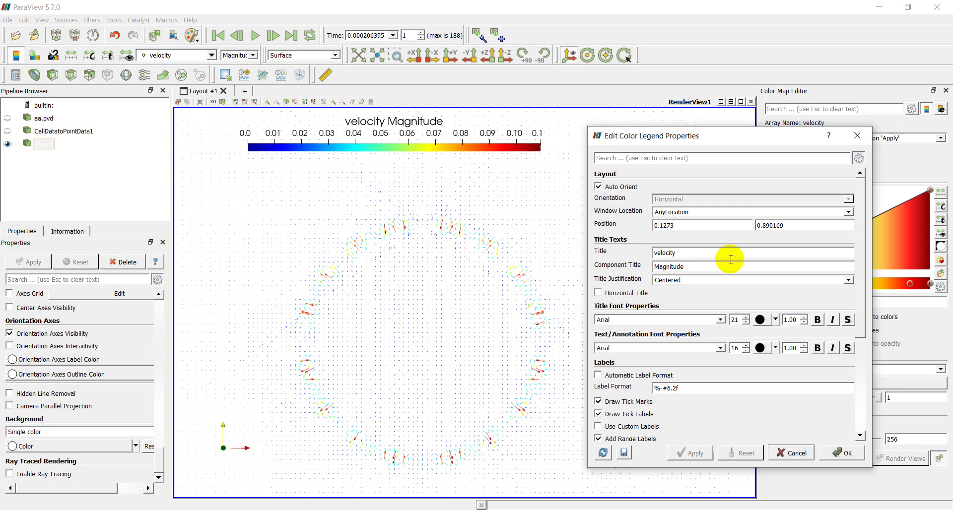
pyautogui.click(846, 454)
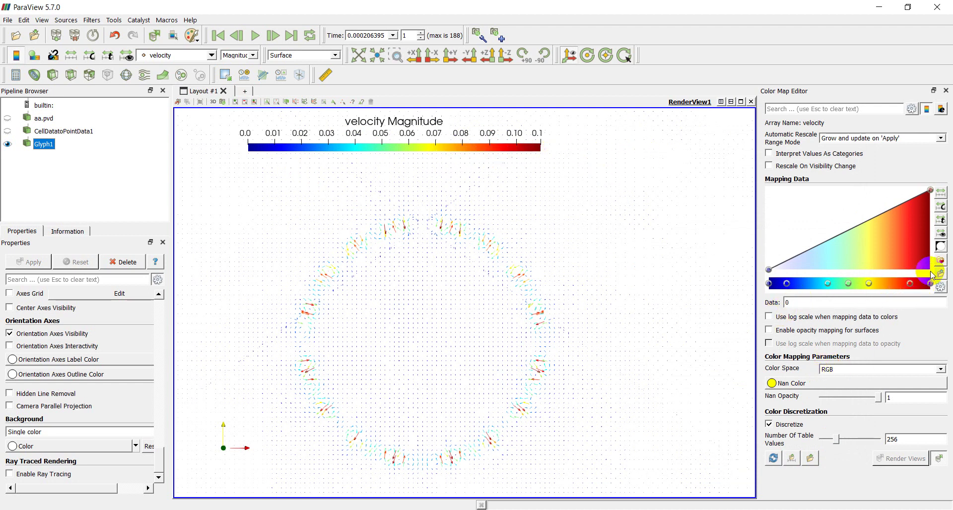
# Set the Range Label Format to %-#6.2f so the end labels read 0.00 and 0.11.
pyautogui.click(942, 109)
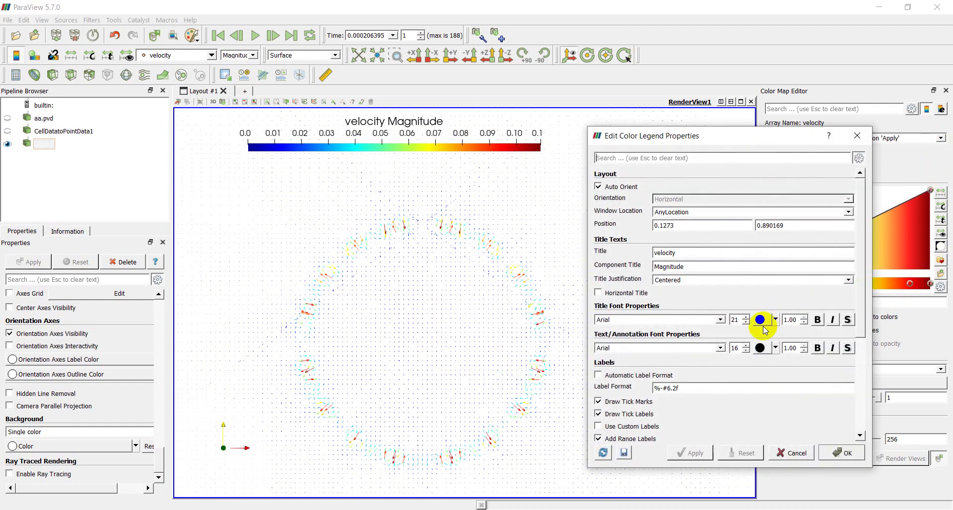
pyautogui.scroll(-2, 707, 386)
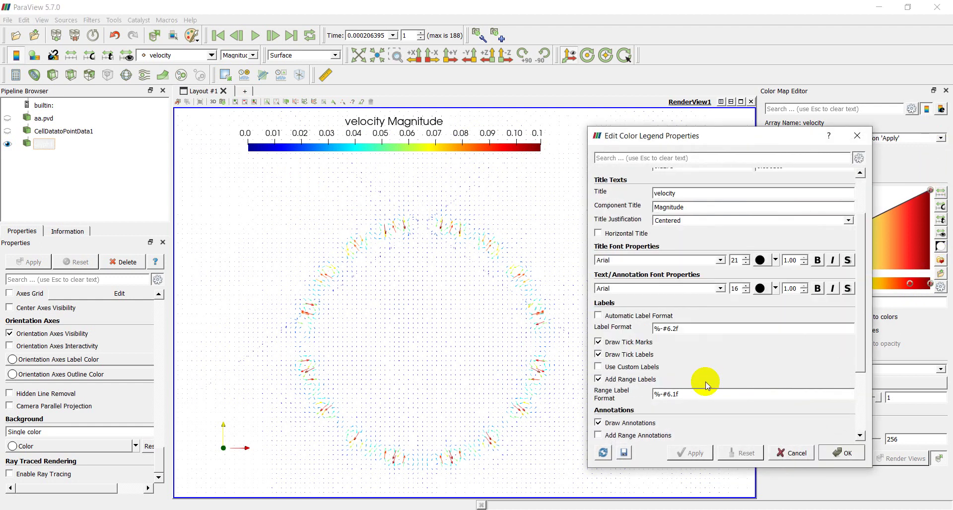
pyautogui.click(675, 393)
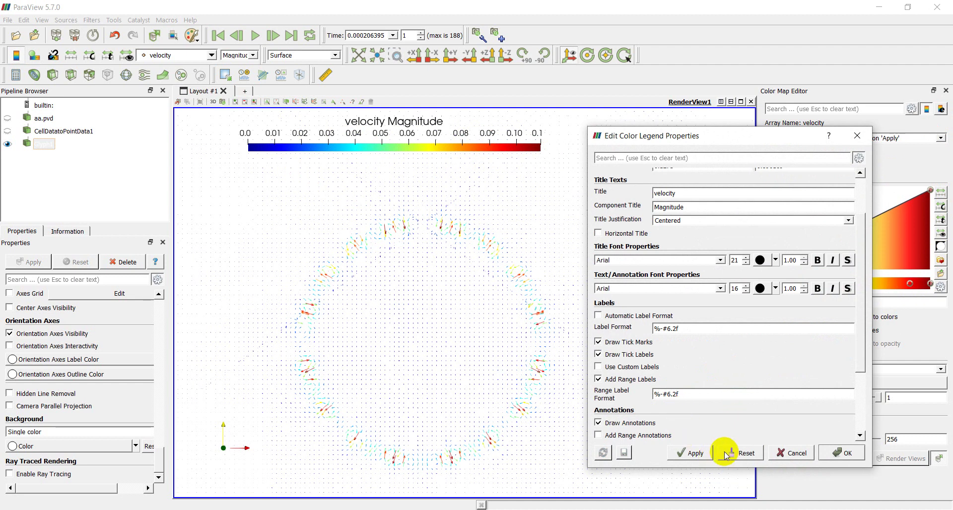
pyautogui.click(696, 453)
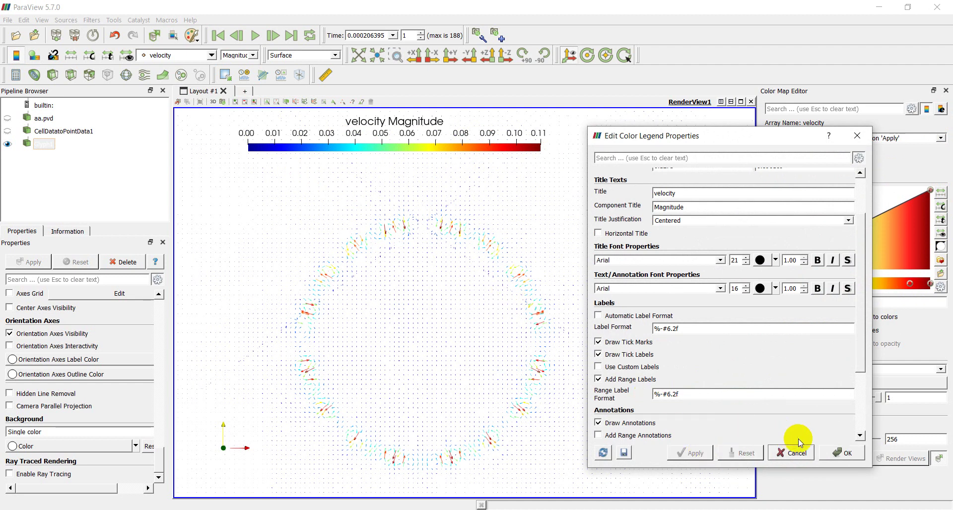
pyautogui.click(842, 453)
# Move and shorten the velocity legend, and hide the CellDatatoPointData1 and aa.pvd surfaces.
pyautogui.moveTo(366, 145); pyautogui.dragTo(379, 165)
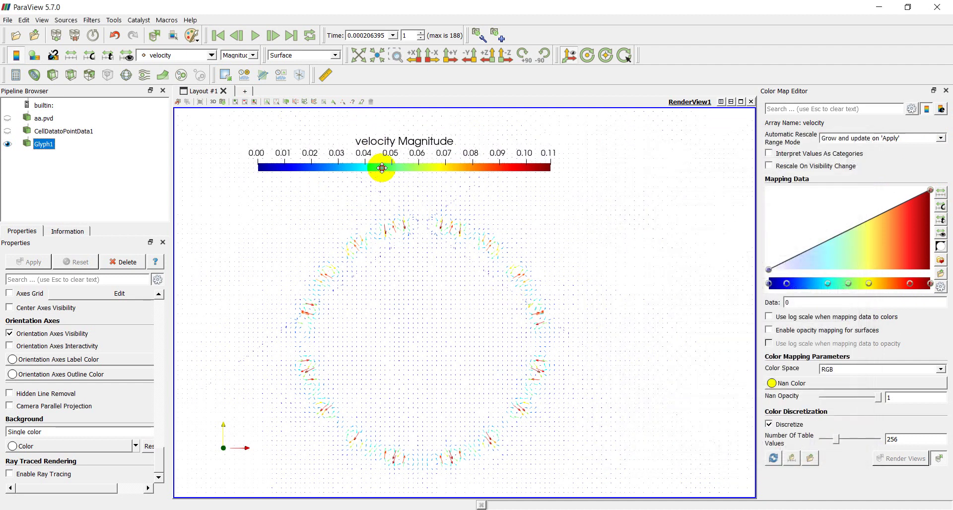
pyautogui.moveTo(264, 171); pyautogui.dragTo(343, 169)
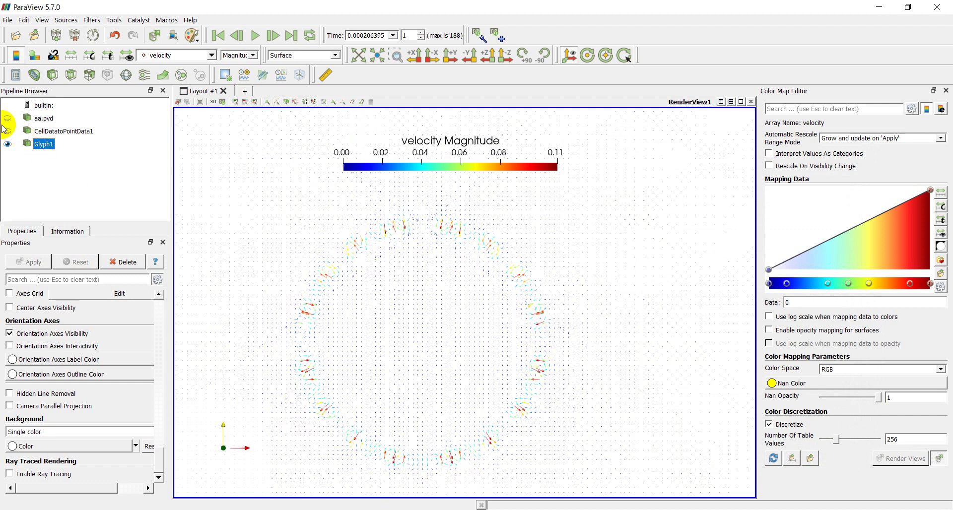
pyautogui.click(10, 138)
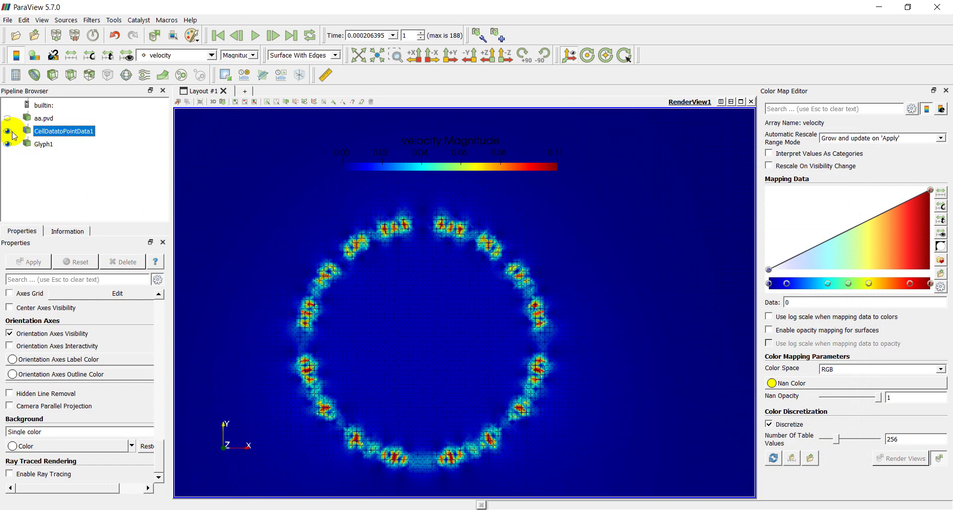
pyautogui.click(7, 131)
pyautogui.click(8, 118)
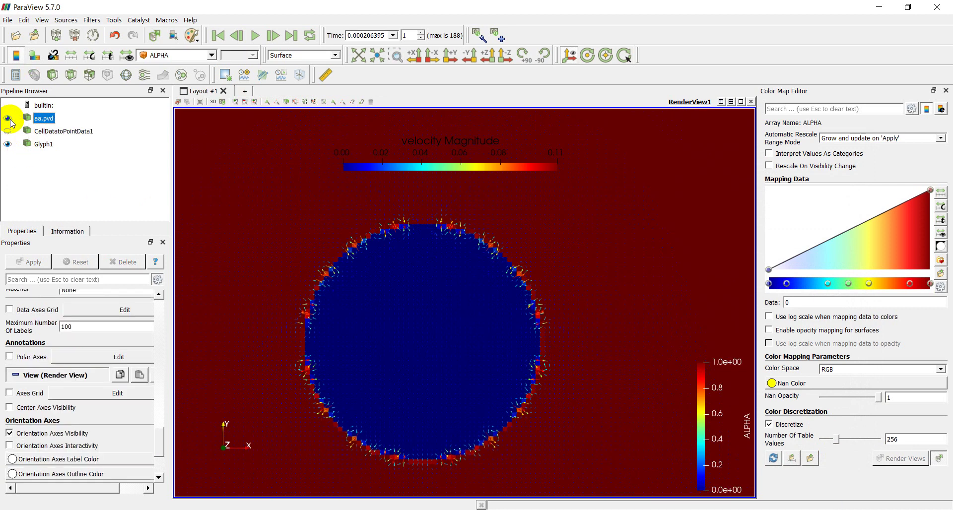
pyautogui.click(6, 131)
# Select CellDatatoPointData1 and add a Contour filter beneath it.
pyautogui.click(7, 119)
pyautogui.click(22, 131)
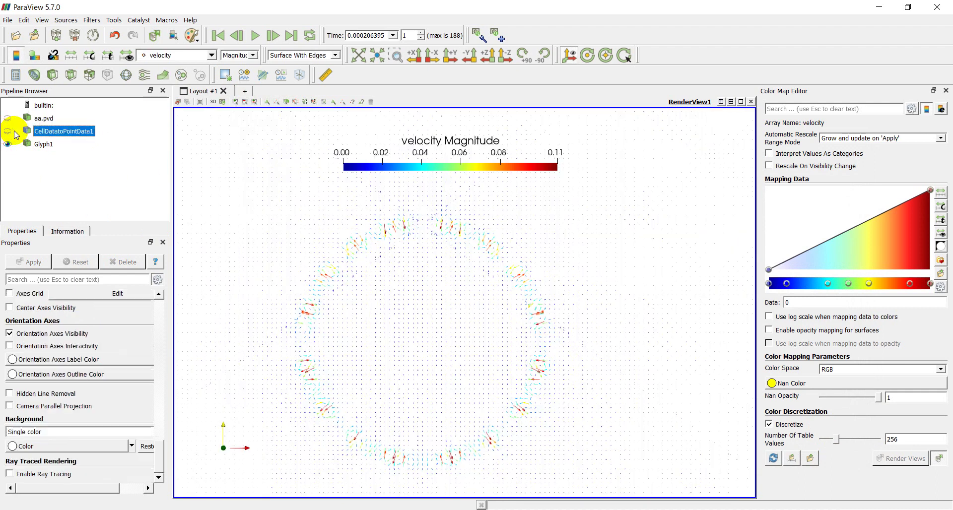
pyautogui.click(8, 131)
pyautogui.click(34, 75)
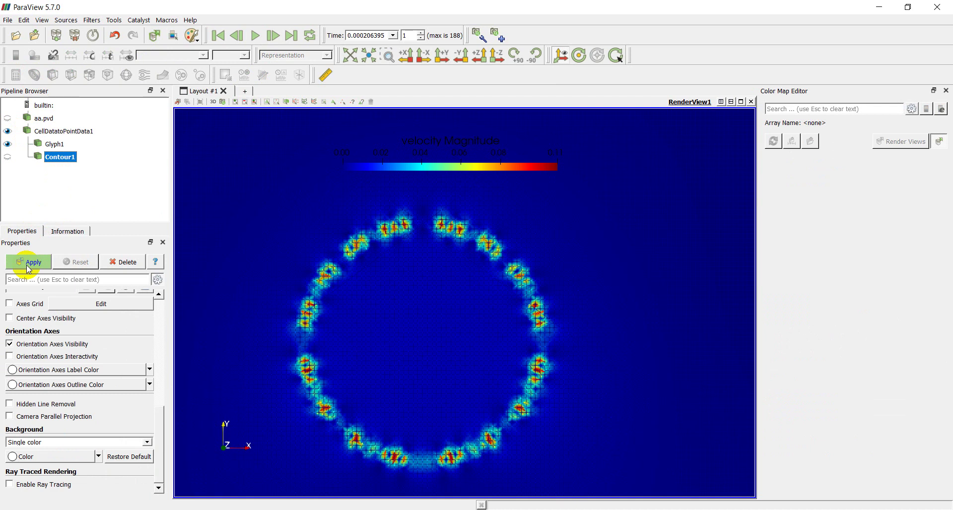
# Apply Contour1 to contour ALPHA at the isovalue 0.5.
pyautogui.scroll(12, 55, 376)
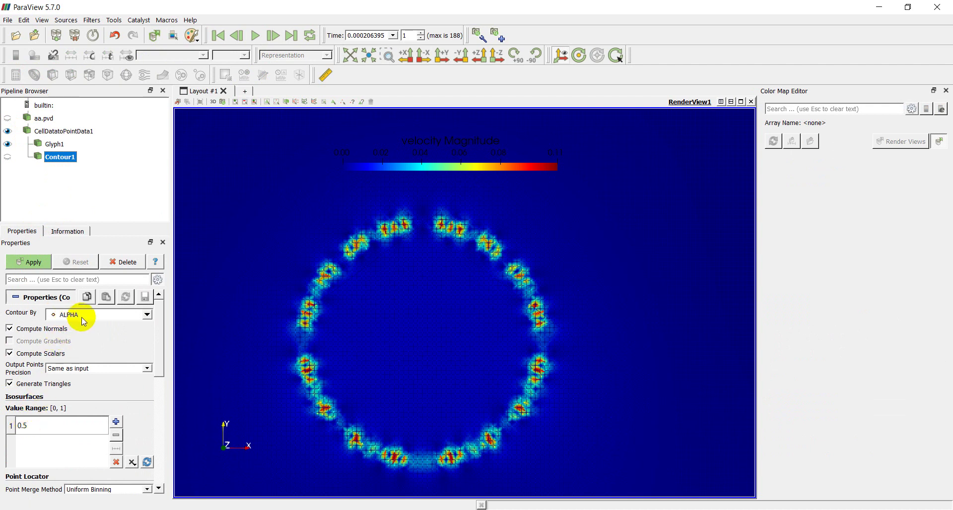
pyautogui.click(30, 263)
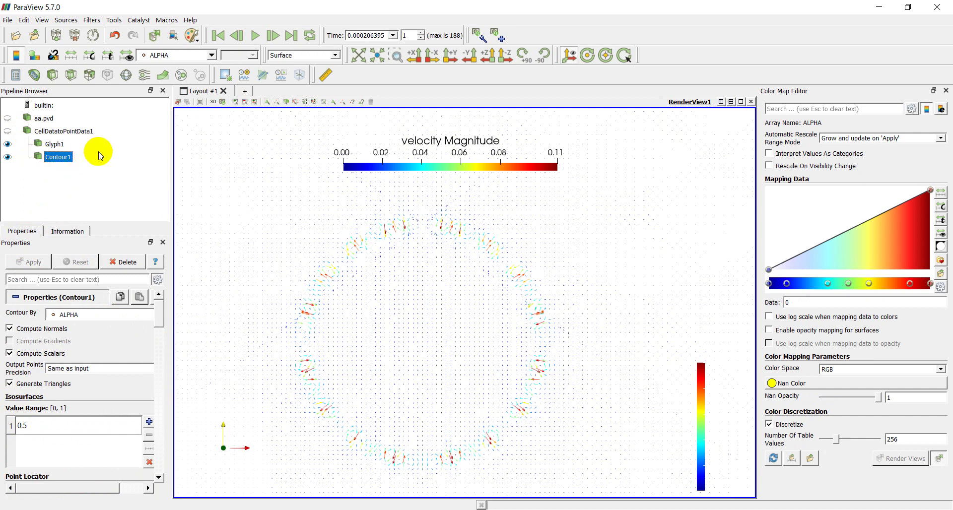
pyautogui.click(335, 56)
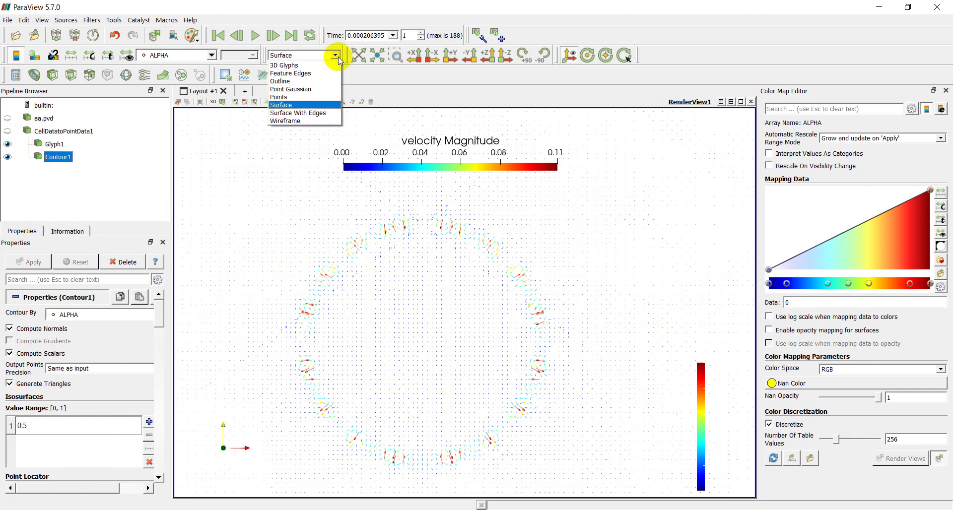
# Show Contour1 as Feature Edges with line width 3, then centre the ring in view.
pyautogui.click(293, 74)
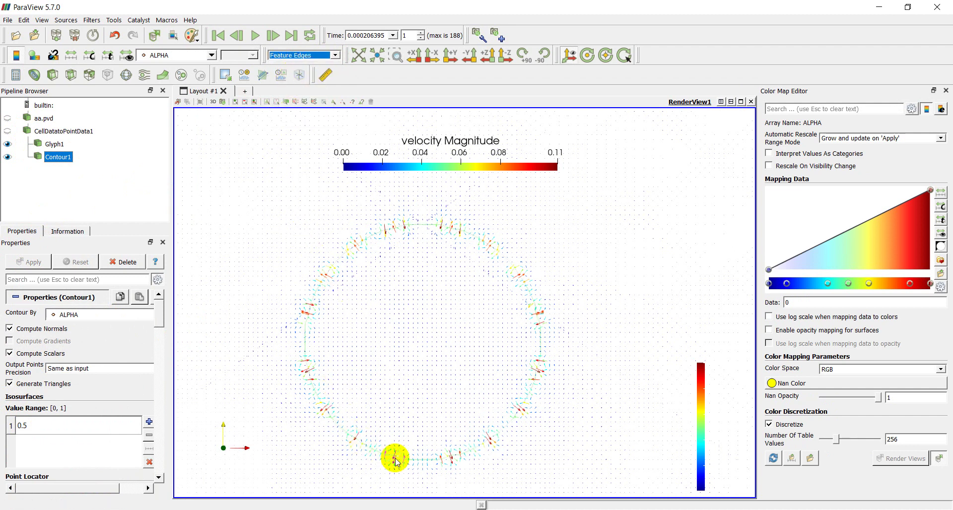
pyautogui.moveTo(160, 315); pyautogui.dragTo(158, 358)
pyautogui.click(67, 400)
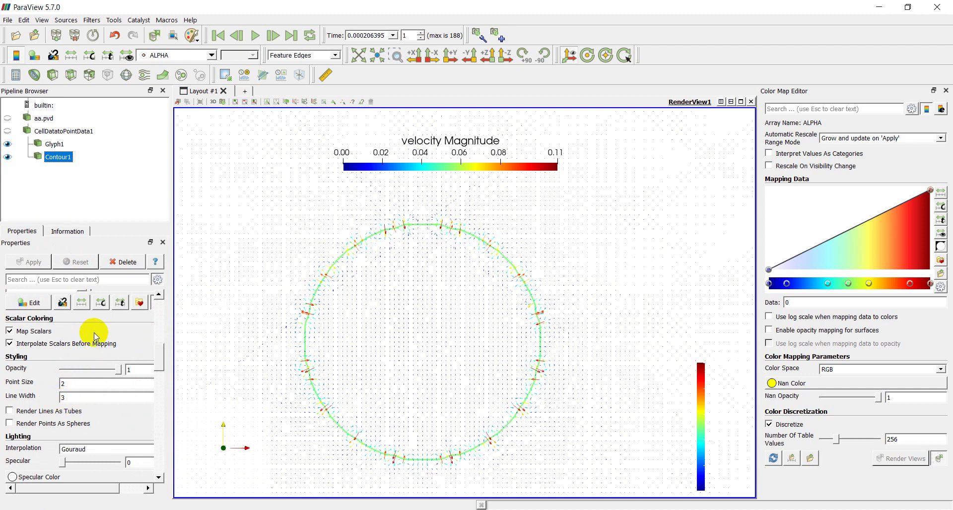
pyautogui.scroll(4, 418, 349)
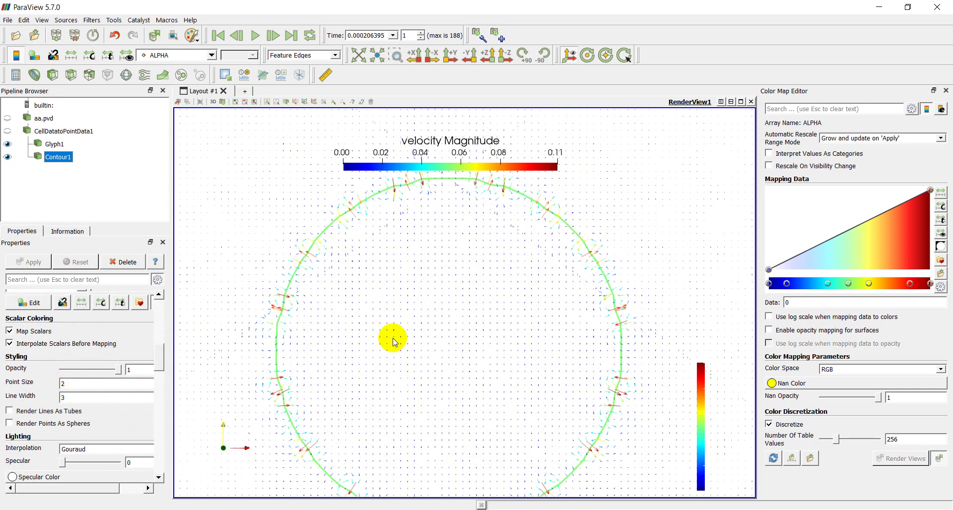
pyautogui.scroll(-4, 397, 345)
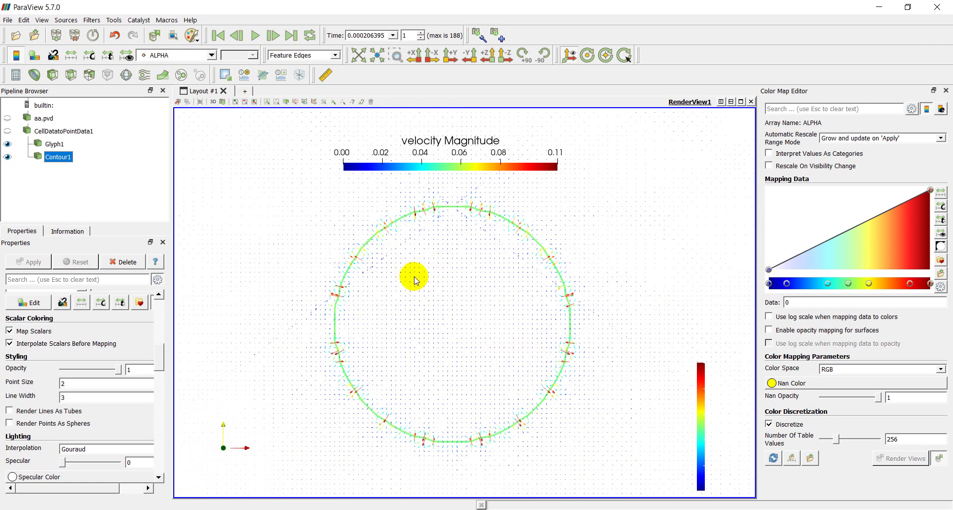
pyautogui.scroll(-2, 416, 281)
pyautogui.moveTo(489, 326); pyautogui.dragTo(473, 313, button='middle')
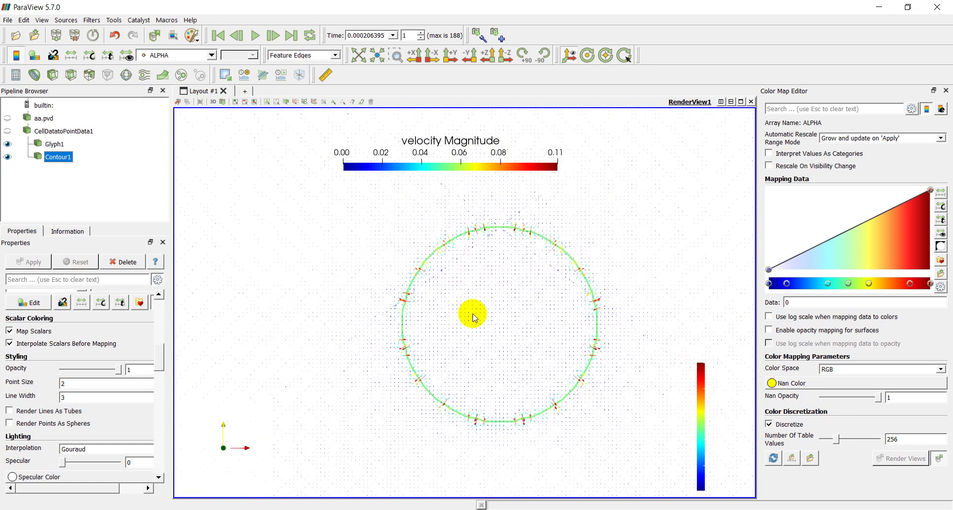
# Raise Glyph1's maximum number of sample points to 1000000 and apply.
pyautogui.click(55, 144)
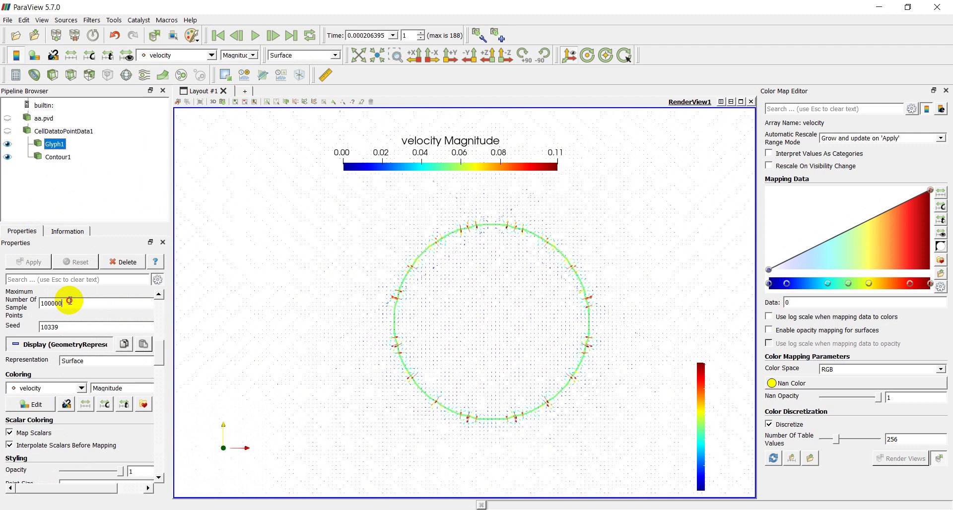
pyautogui.click(69, 303)
pyautogui.write('0')
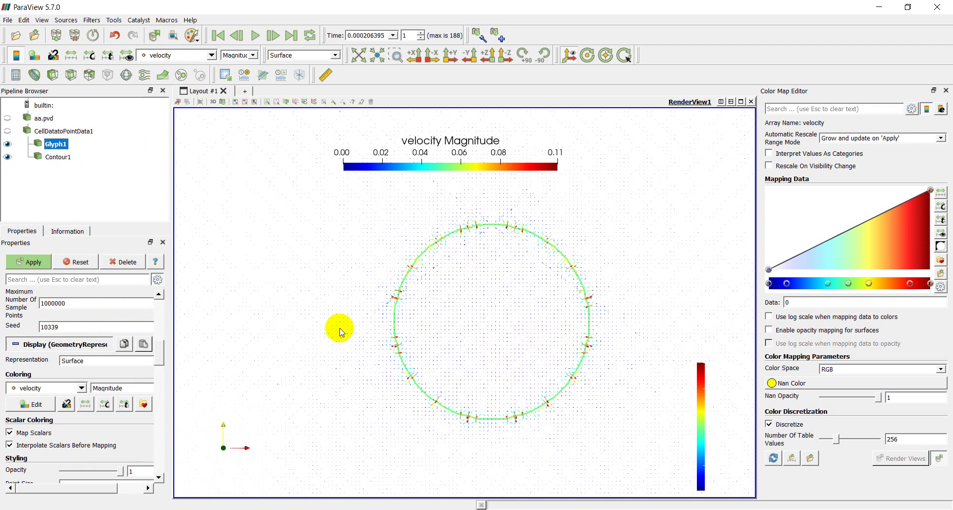
pyautogui.click(31, 263)
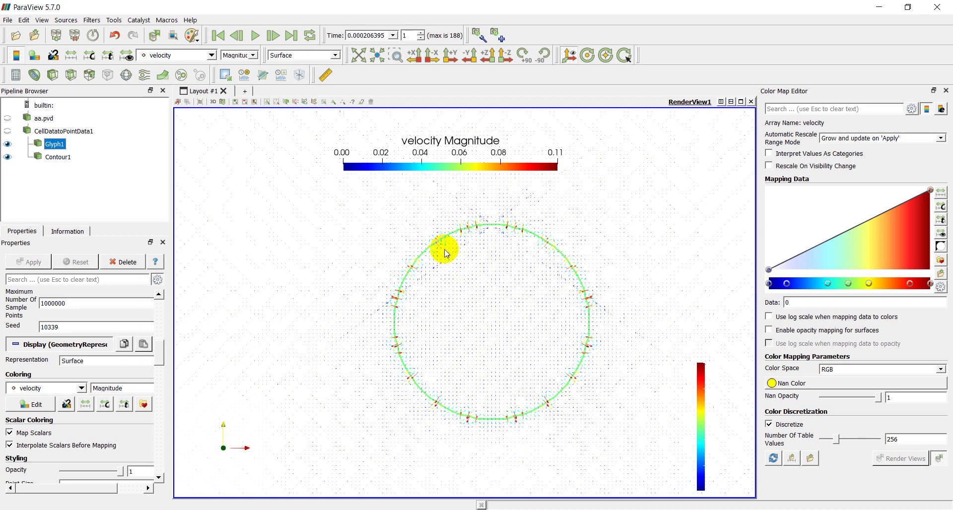
# Zoom and pan until the full green contour ring and dense glyphs fit the view.
pyautogui.scroll(4, 549, 345)
pyautogui.moveTo(549, 345); pyautogui.dragTo(437, 360)
pyautogui.scroll(10, 511, 345)
pyautogui.moveTo(536, 323); pyautogui.dragTo(471, 320)
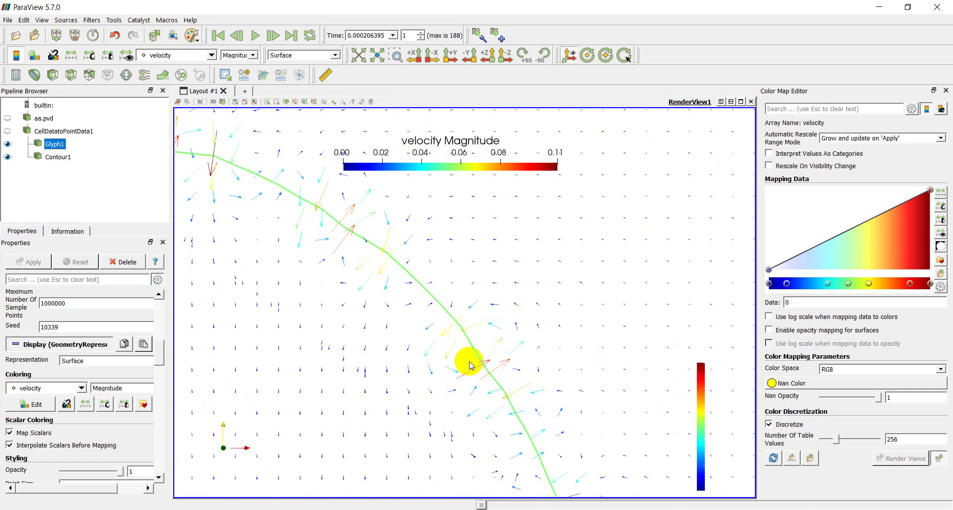
pyautogui.scroll(-5, 471, 357)
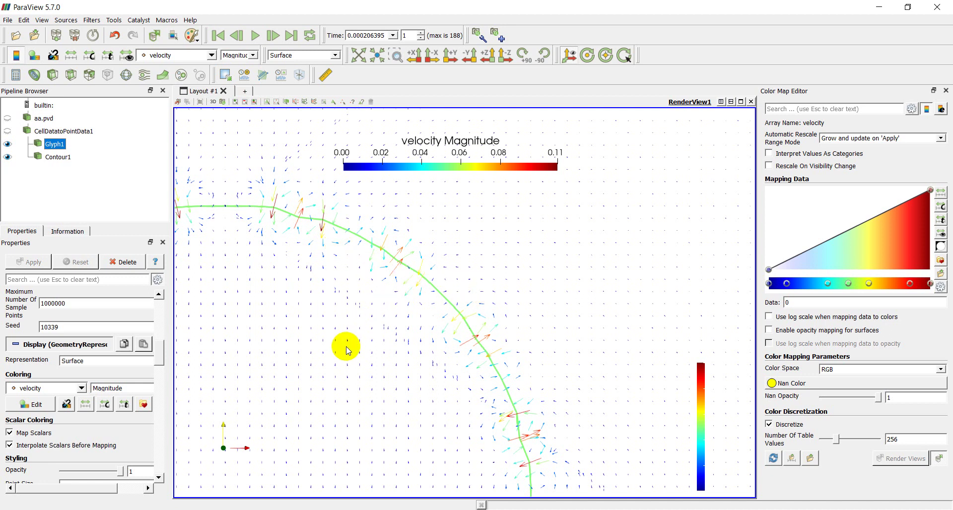
pyautogui.scroll(-15, 504, 276)
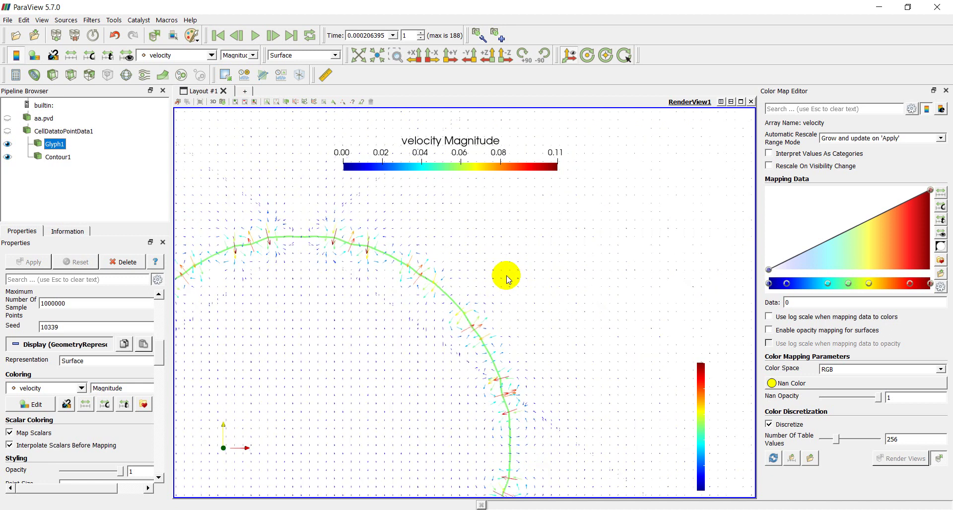
pyautogui.scroll(5, 386, 329)
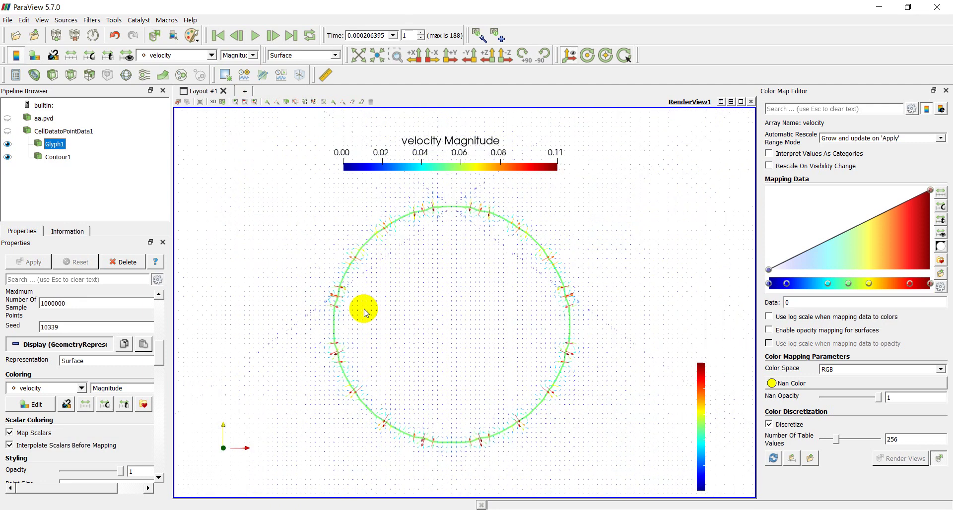
pyautogui.scroll(5, 365, 311)
pyautogui.scroll(-5, 365, 309)
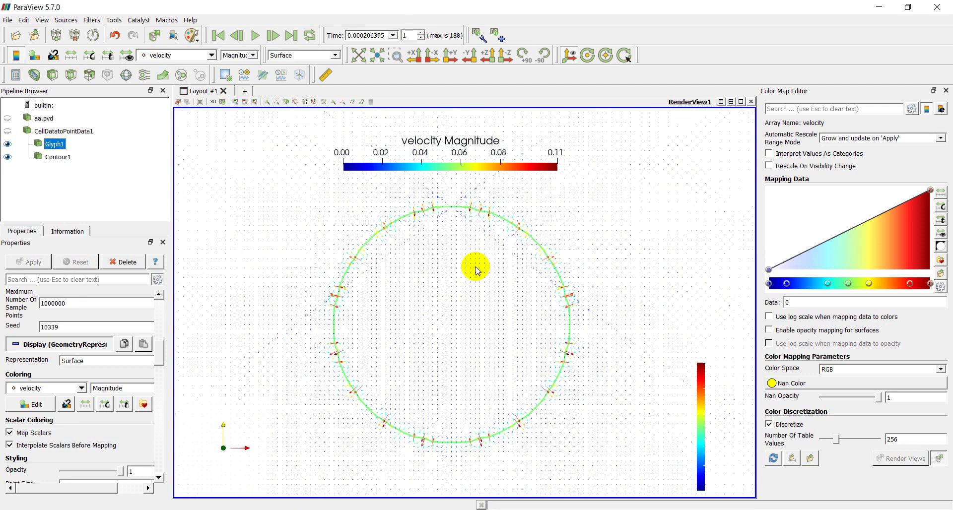
# Start Save Screenshot and choose a PNG file on the E: drive as destination.
pyautogui.click(7, 20)
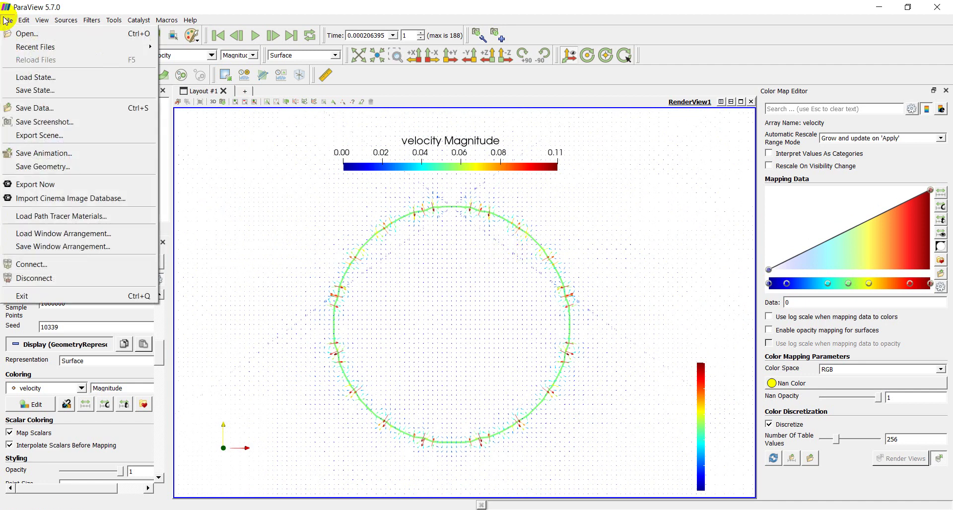
pyautogui.click(37, 122)
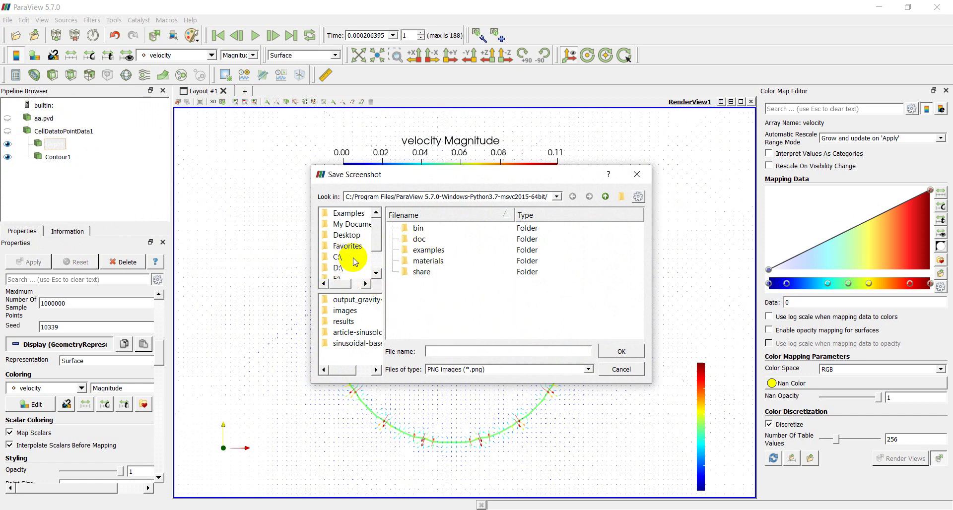
pyautogui.moveTo(379, 231)
pyautogui.mouseDown()
pyautogui.moveTo(376, 255)
pyautogui.moveTo(381, 238)
pyautogui.mouseUp()
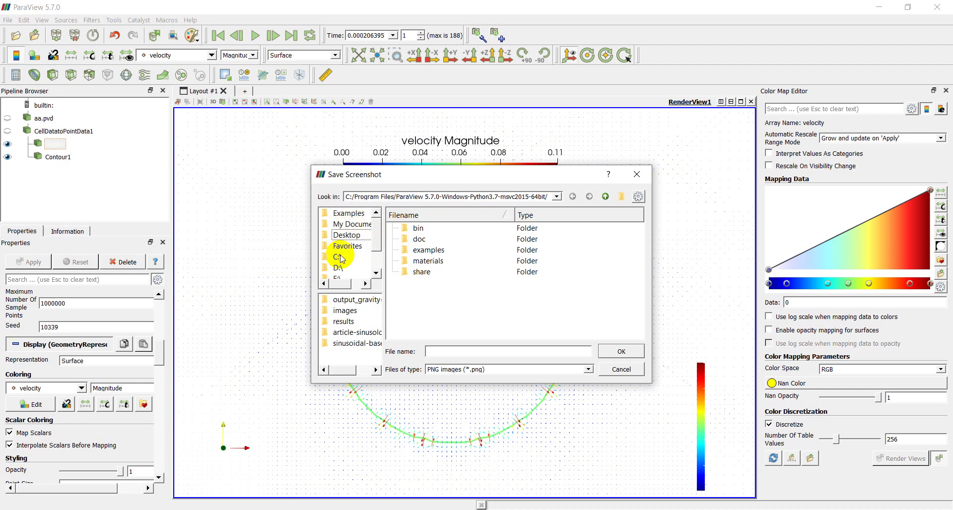
pyautogui.click(344, 269)
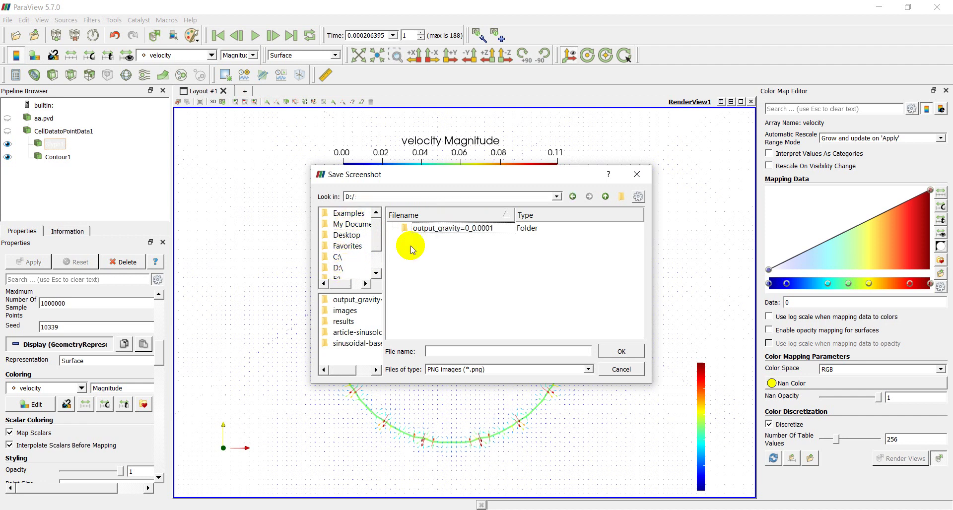
pyautogui.scroll(-1, 340, 258)
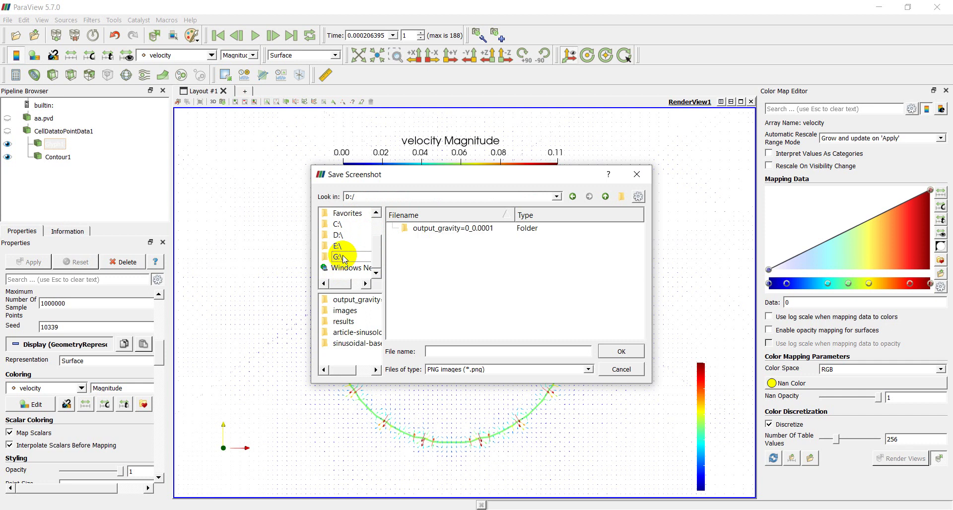
pyautogui.click(347, 248)
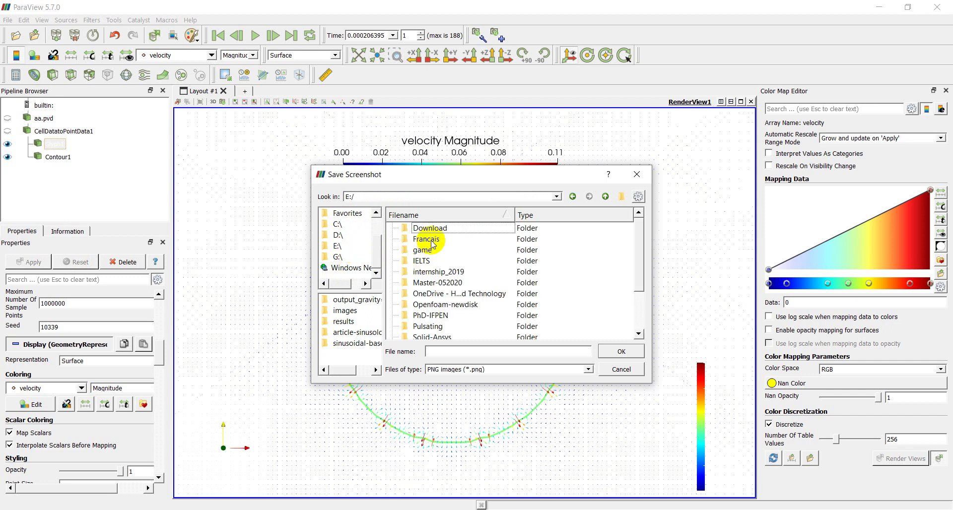
pyautogui.scroll(-2, 437, 278)
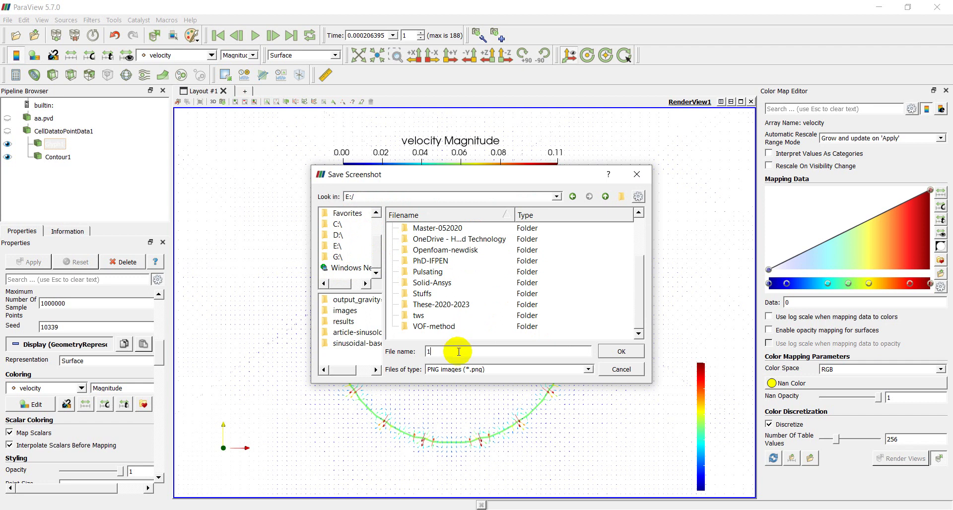
pyautogui.click(608, 351)
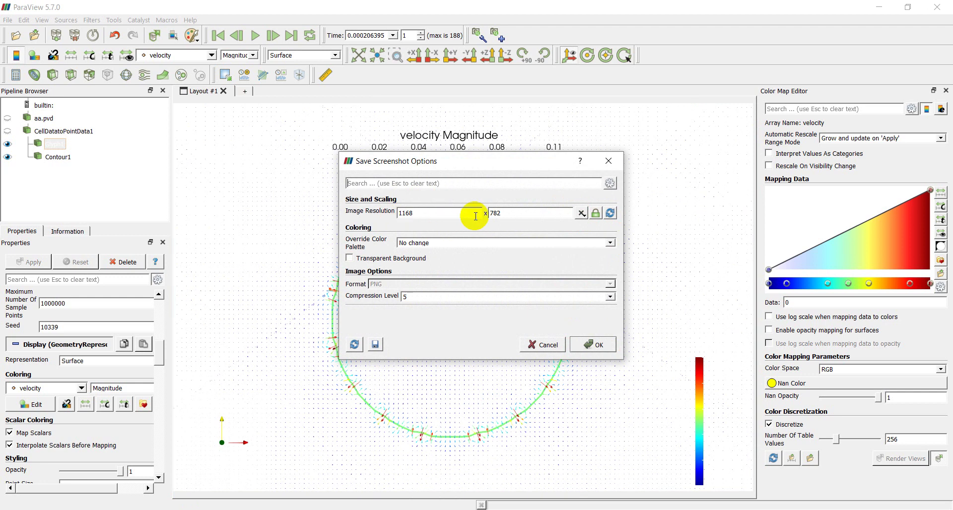
# Save the screenshot at 2X resolution (2336 x 1564) with PNG compression level 0.
pyautogui.click(582, 214)
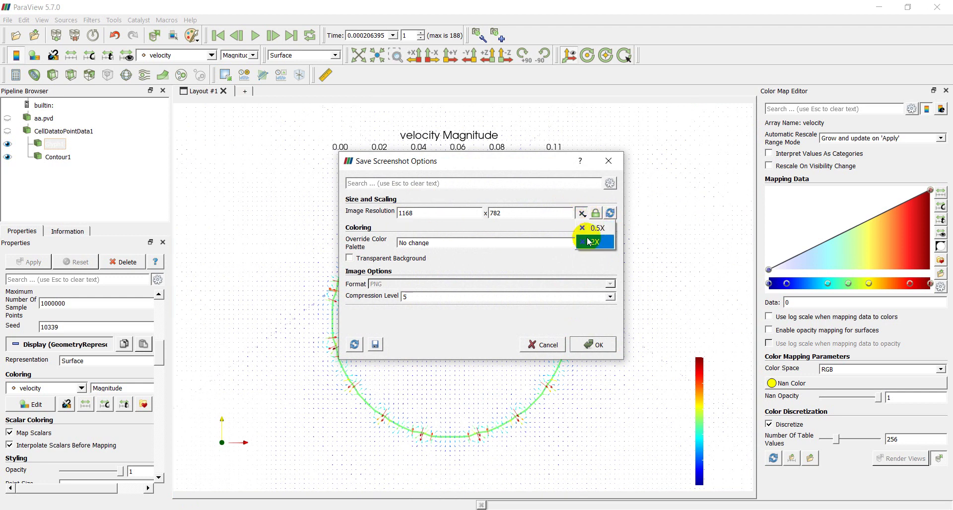
pyautogui.click(590, 242)
pyautogui.click(610, 296)
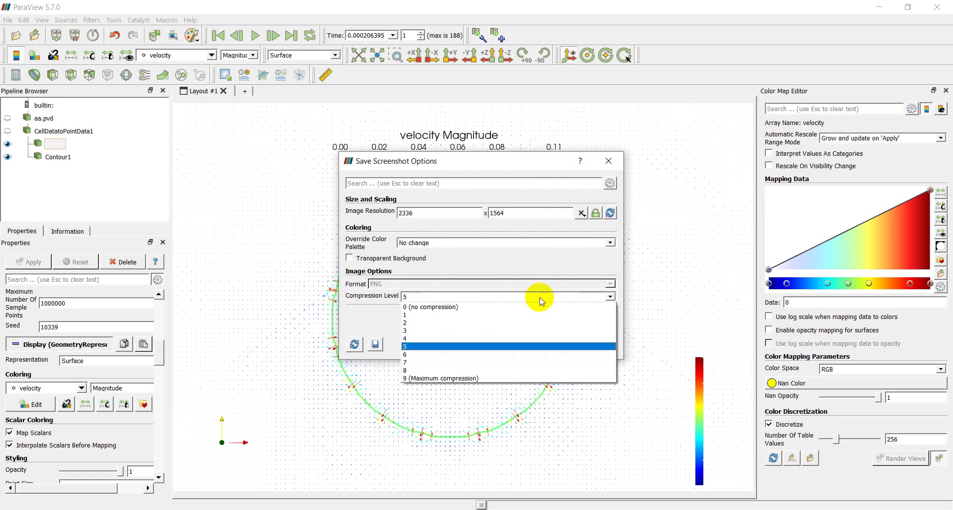
pyautogui.click(441, 309)
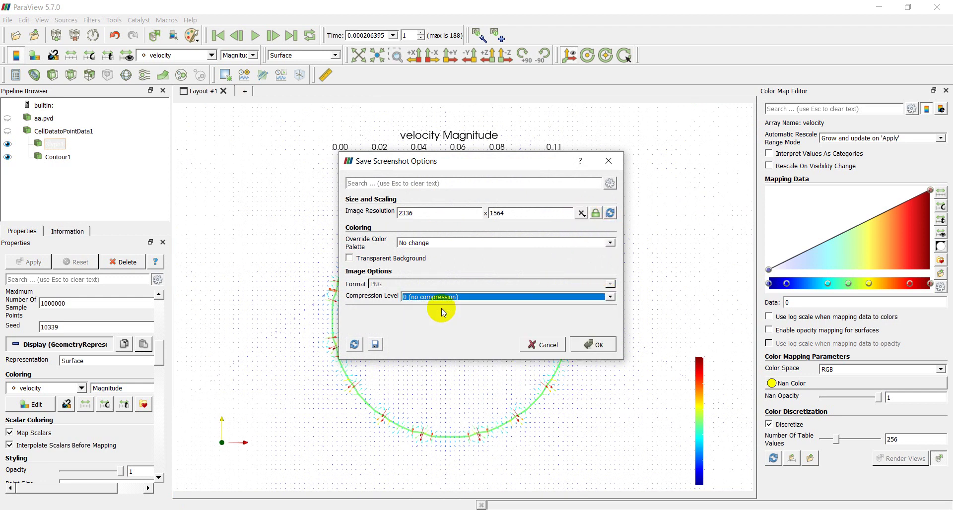
pyautogui.click(595, 345)
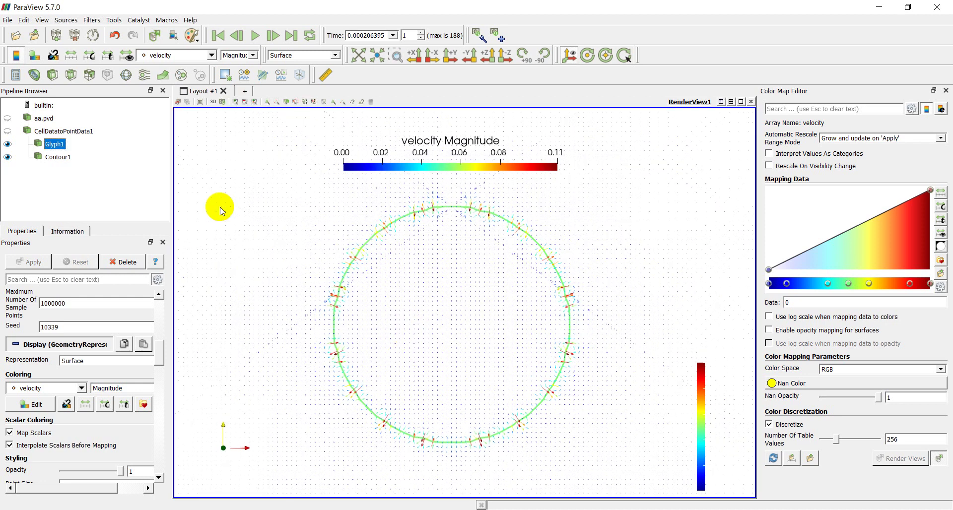
# Zoom and shift the glyph circle right and down in the view.
pyautogui.scroll(2, 292, 286)
pyautogui.moveTo(288, 277); pyautogui.dragTo(346, 322, button='middle')
pyautogui.scroll(-2, 351, 316)
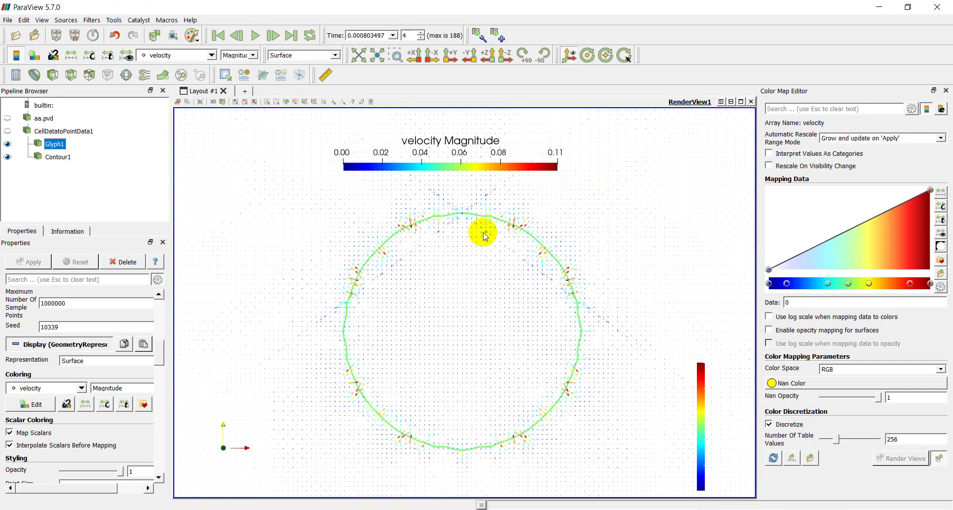
# Apply the X Ray preset to the velocity colour map, turning arrows and legend greyscale.
pyautogui.click(941, 260)
pyautogui.click(541, 206)
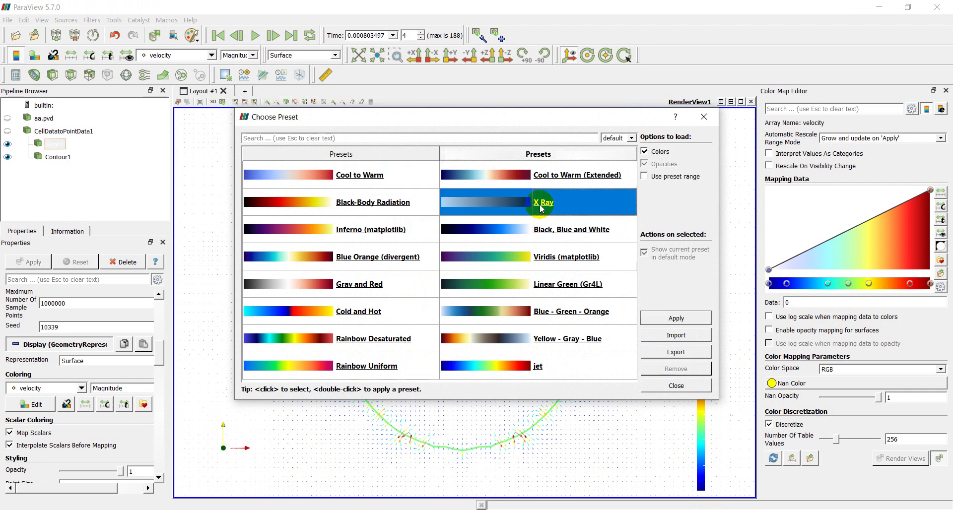
pyautogui.click(668, 321)
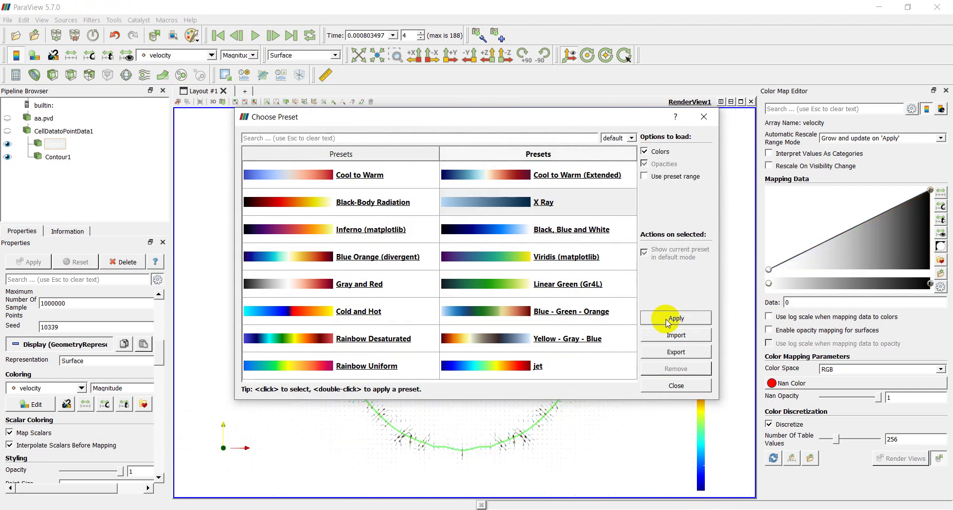
pyautogui.click(665, 388)
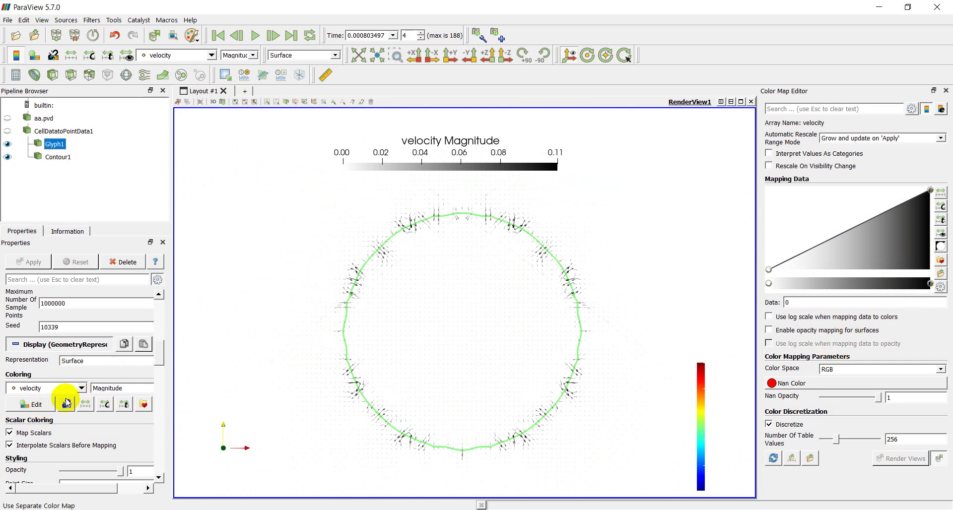
# Set Glyph1's Coloring to Solid Color and pick black as the colour.
pyautogui.click(82, 388)
pyautogui.click(82, 389)
pyautogui.click(81, 389)
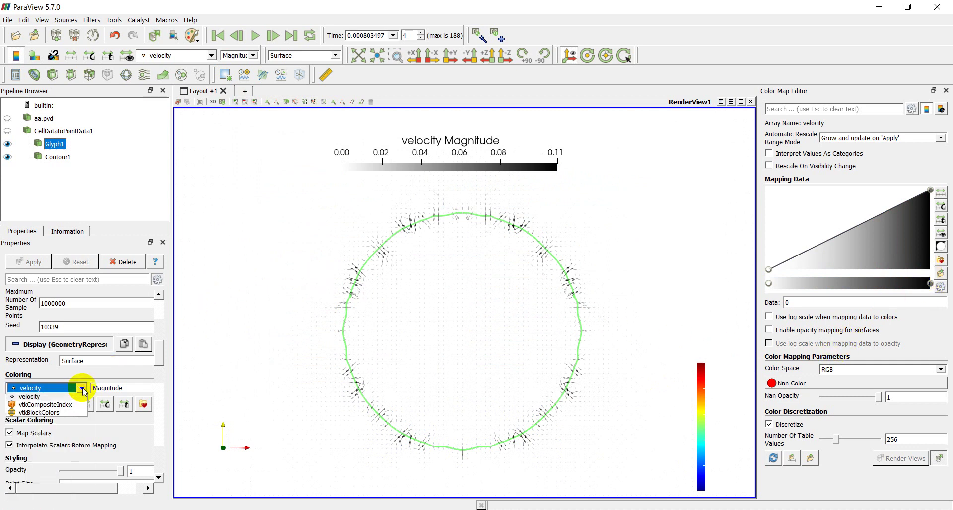
pyautogui.click(32, 399)
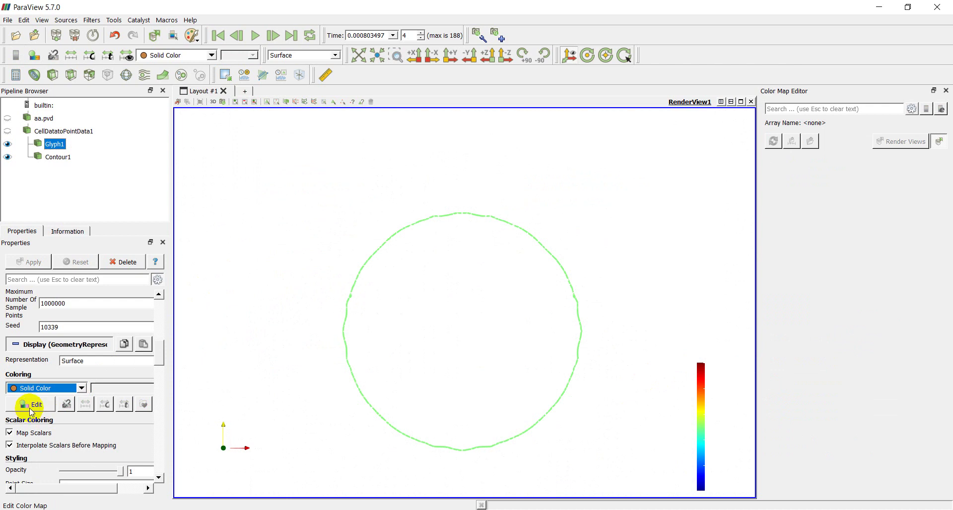
pyautogui.click(43, 405)
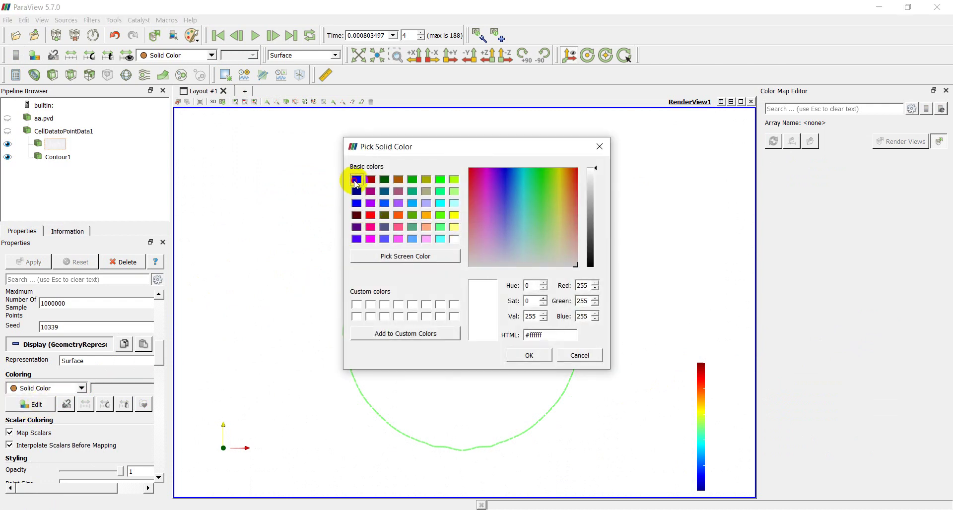
pyautogui.click(356, 185)
pyautogui.click(528, 355)
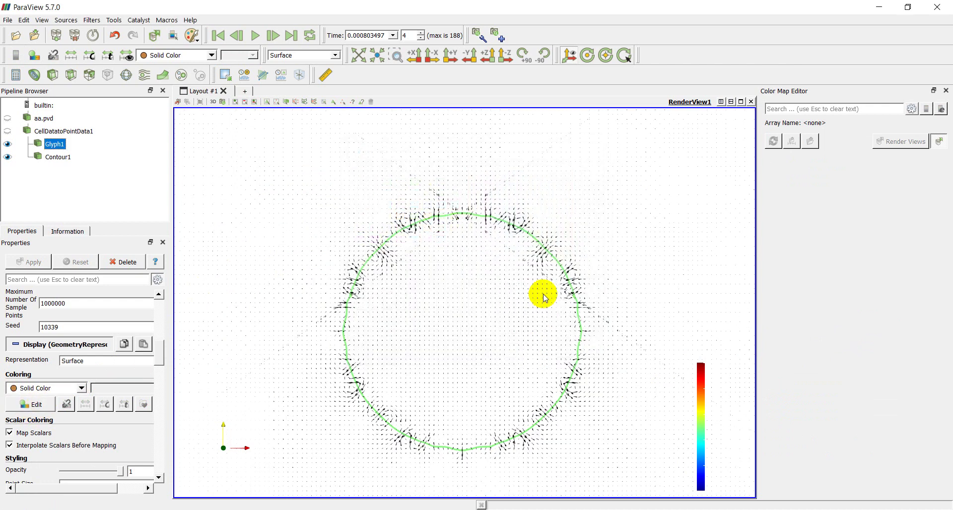
pyautogui.scroll(-3, 411, 256)
pyautogui.moveTo(472, 257); pyautogui.dragTo(398, 234, button='middle')
pyautogui.scroll(6, 447, 261)
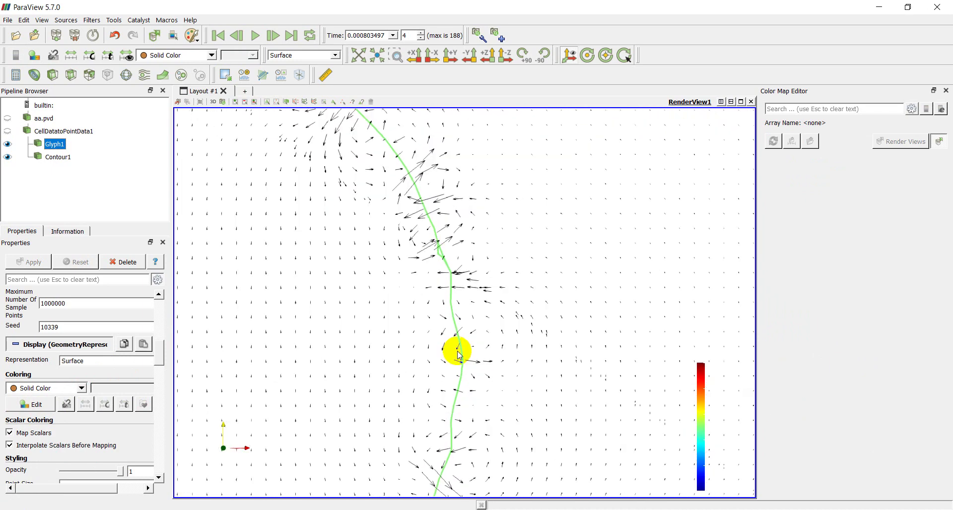
pyautogui.scroll(-6, 460, 209)
pyautogui.scroll(5, 455, 275)
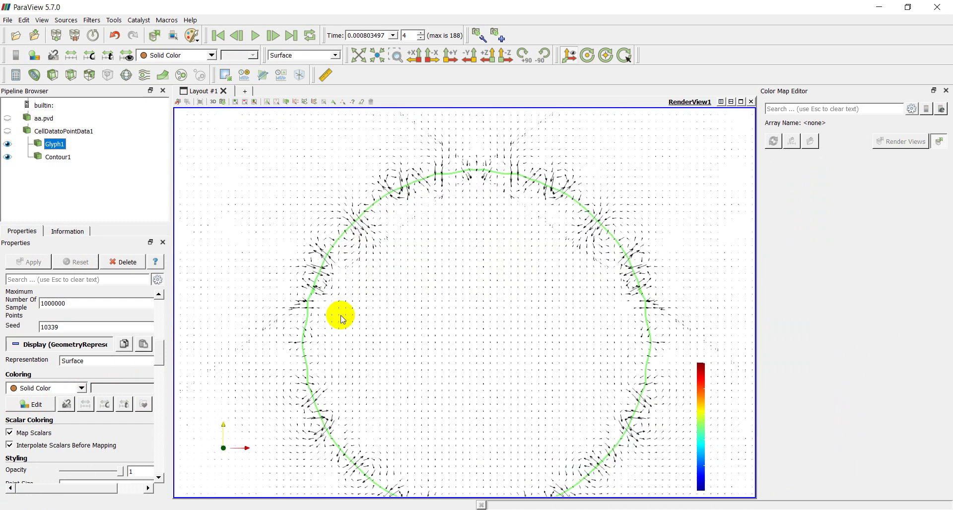
pyautogui.scroll(-5, 348, 313)
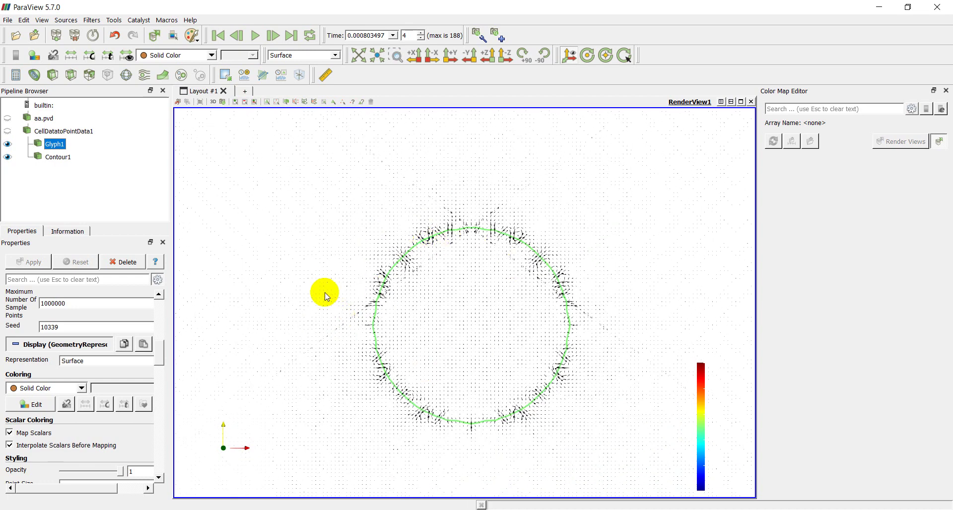
pyautogui.scroll(-3, 487, 328)
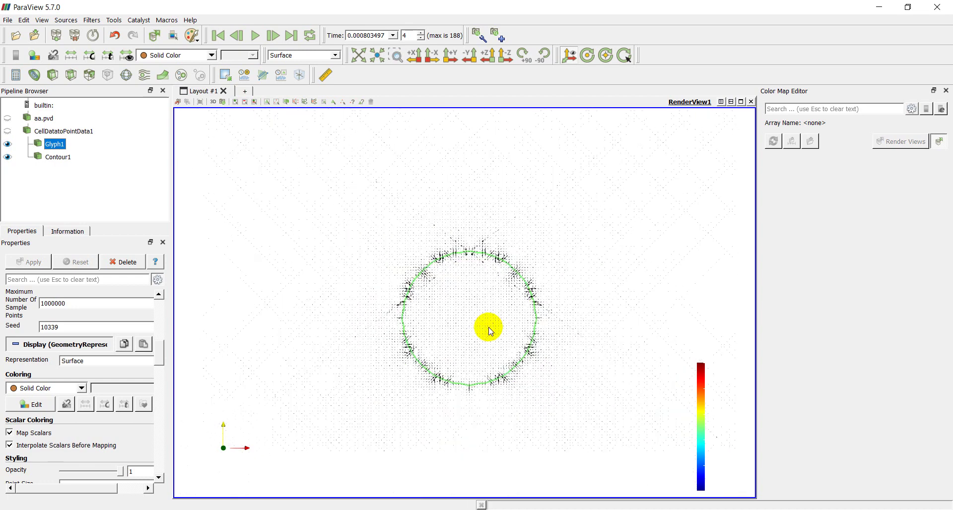
pyautogui.scroll(5, 465, 325)
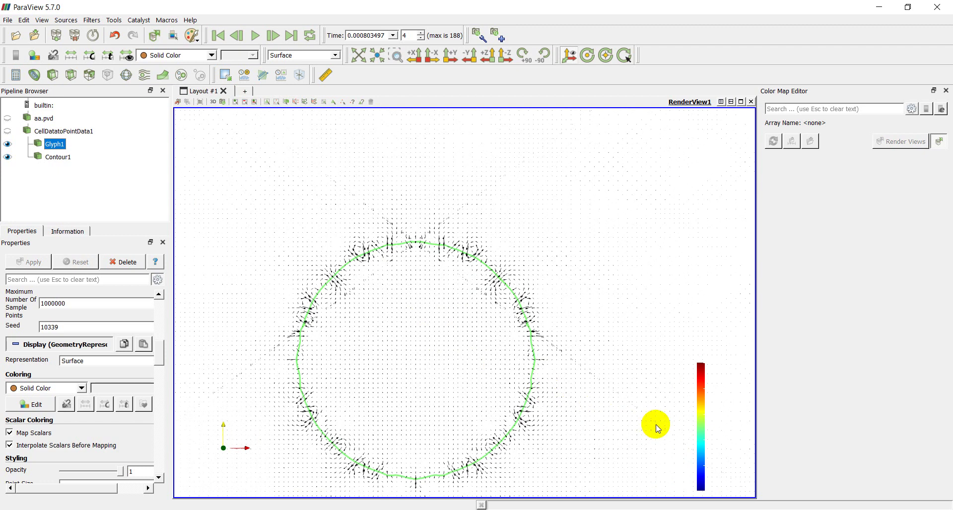
pyautogui.moveTo(441, 394); pyautogui.dragTo(379, 313, button='middle')
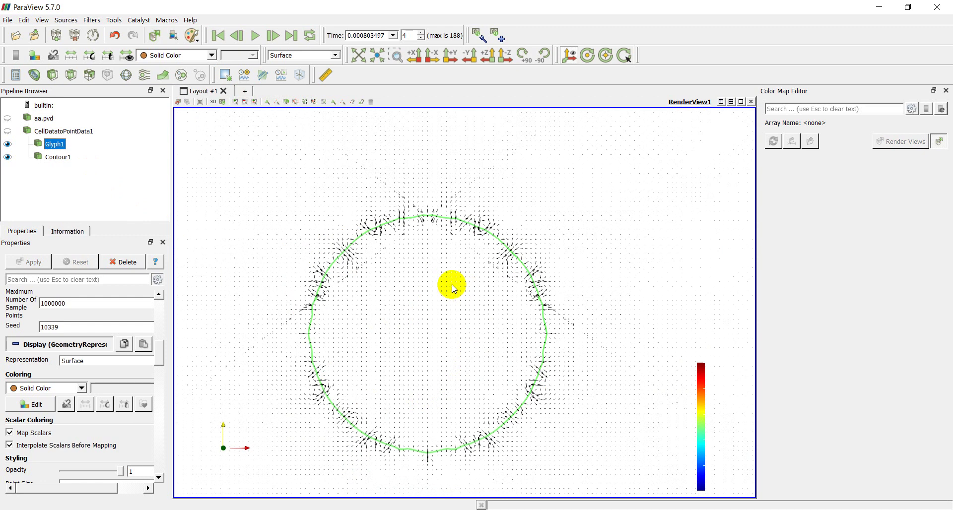
pyautogui.moveTo(404, 317); pyautogui.dragTo(437, 307, button='middle')
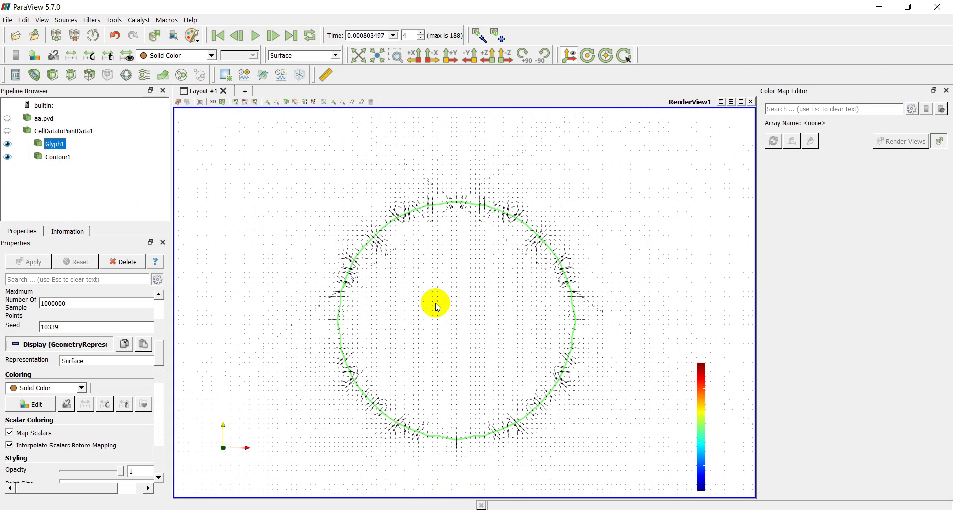